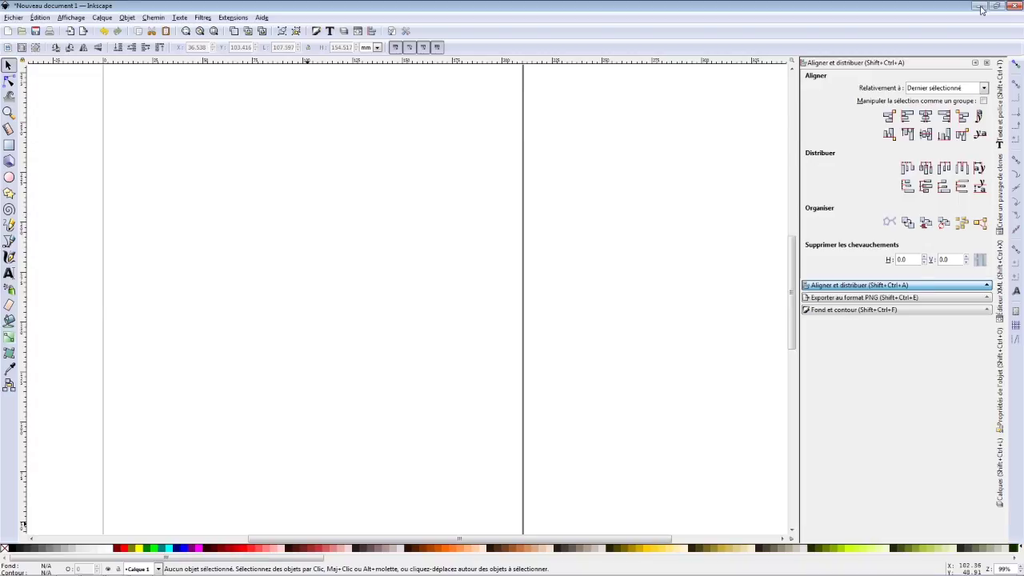
- Paste the child's black-and-white photo onto the page and zoom in to center it
{"action": "scroll", "coordinate": [551, 116], "scroll_direction": "down", "scroll_amount": 2}
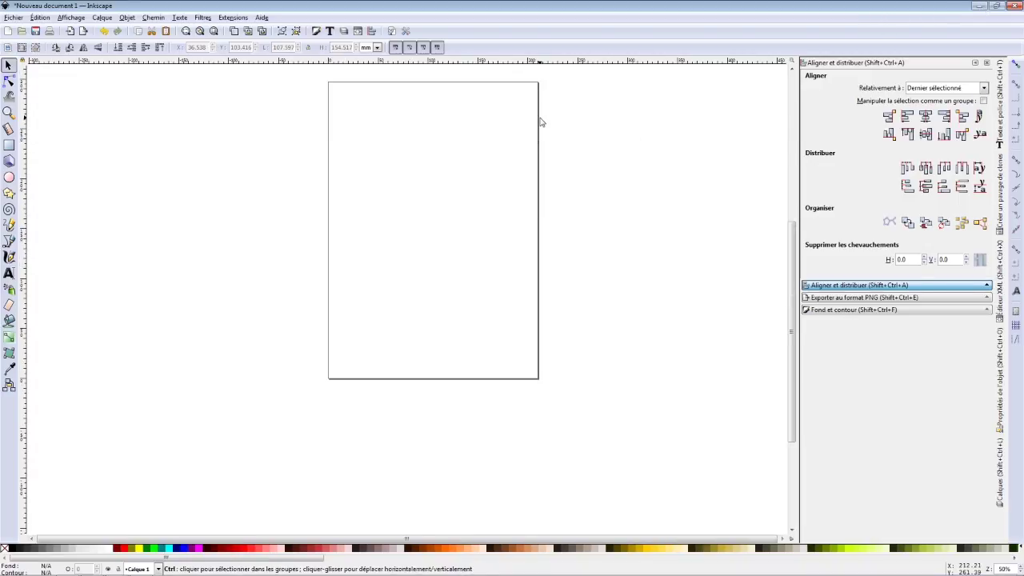
{"action": "mouse_move", "coordinate": [435, 138]}
{"action": "left_mouse_down"}
{"action": "mouse_move", "coordinate": [365, 164]}
{"action": "mouse_move", "coordinate": [351, 225]}
{"action": "left_mouse_up"}
{"action": "key", "text": "ctrl+v"}
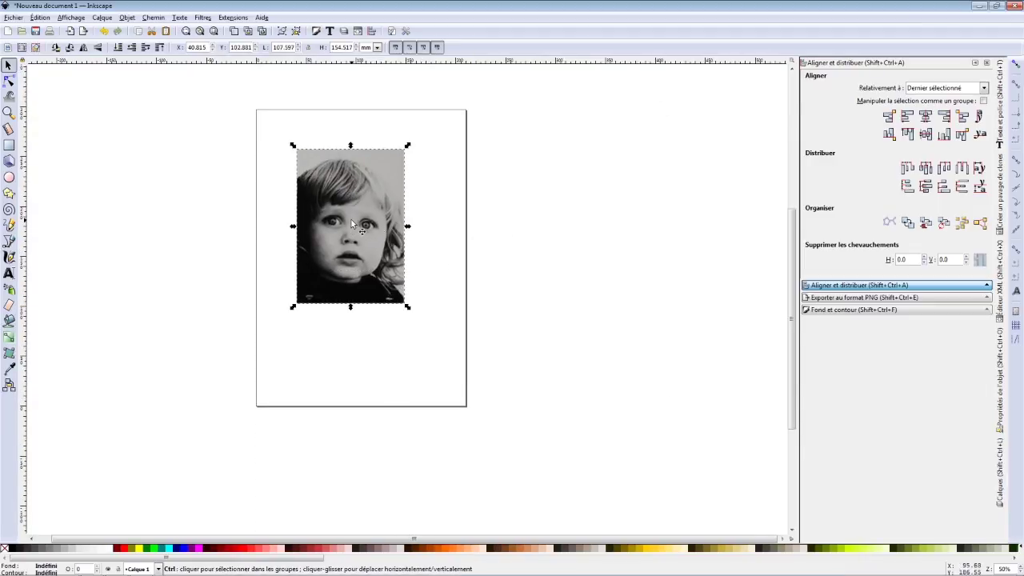
{"action": "scroll", "coordinate": [350, 219], "scroll_direction": "up", "scroll_amount": 2}
{"action": "mouse_move", "coordinate": [369, 189]}
{"action": "left_mouse_down"}
{"action": "mouse_move", "coordinate": [290, 219]}
{"action": "mouse_move", "coordinate": [186, 198]}
{"action": "left_mouse_up"}
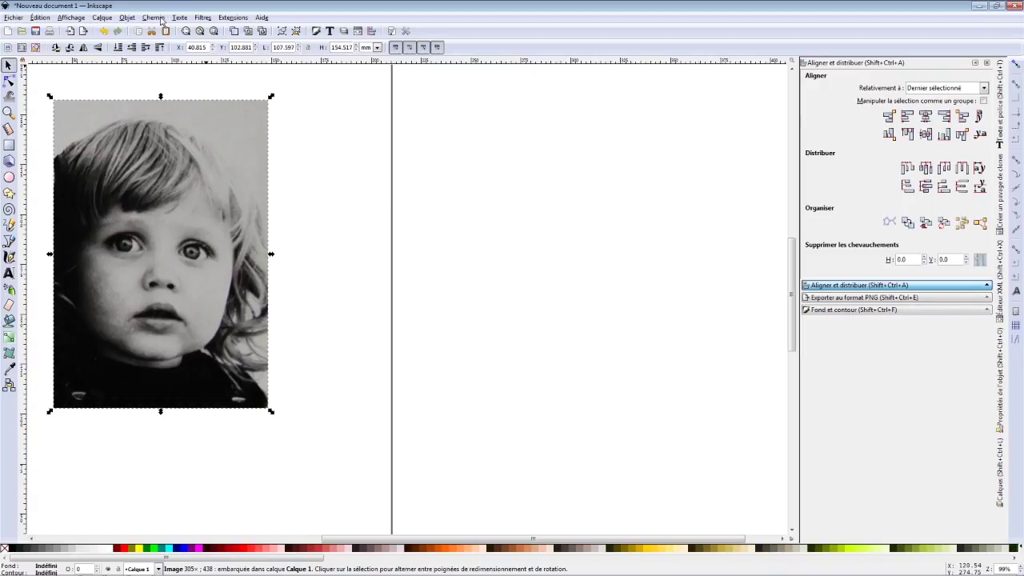
- Open Vectoriser un objet matriciel and tune the brightness threshold, settling on 0.410
{"action": "left_click", "coordinate": [160, 21]}
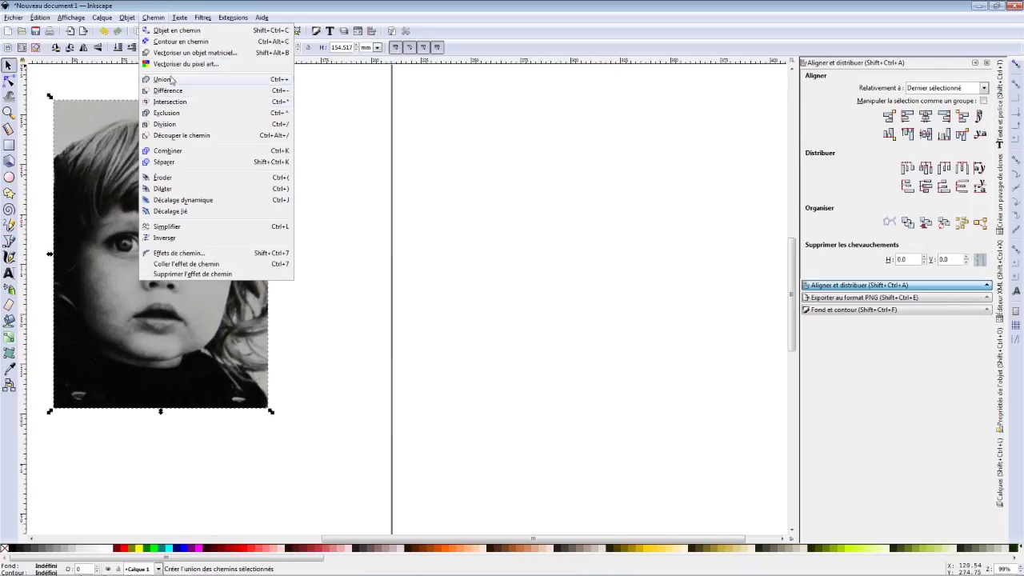
{"action": "left_click", "coordinate": [172, 52]}
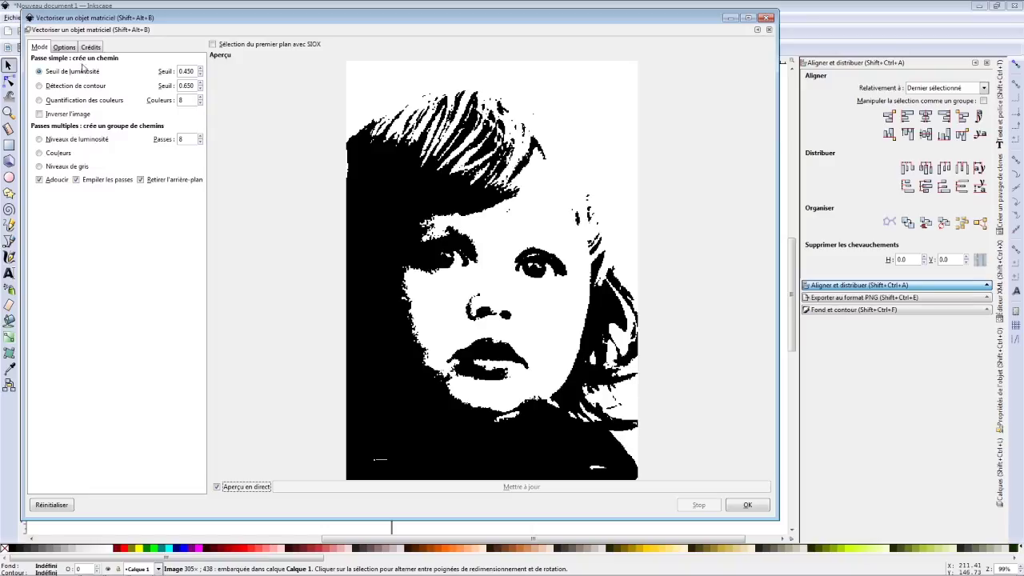
{"action": "left_click", "coordinate": [200, 75]}
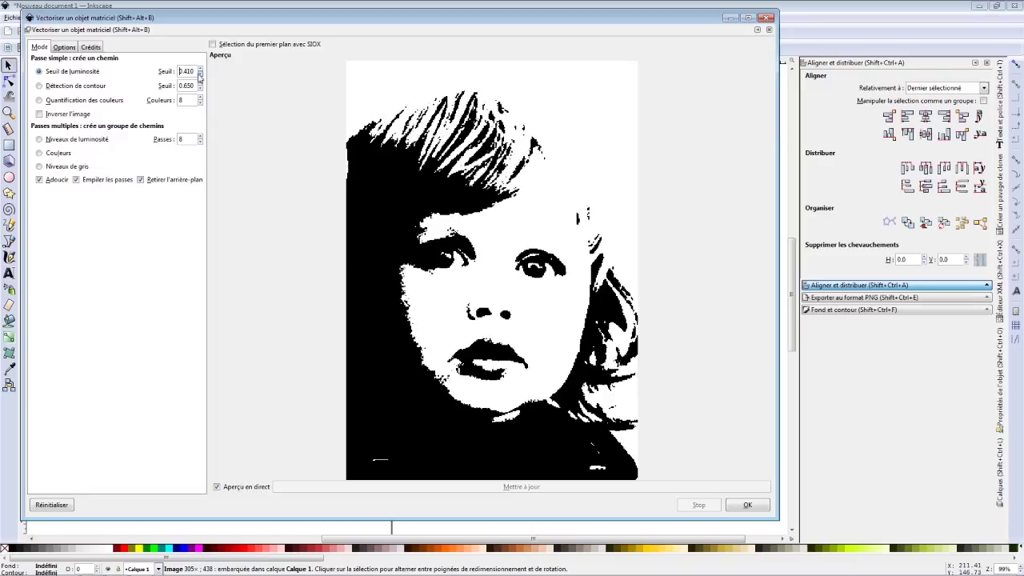
{"action": "left_click", "coordinate": [200, 75]}
{"action": "left_click", "coordinate": [200, 75]}
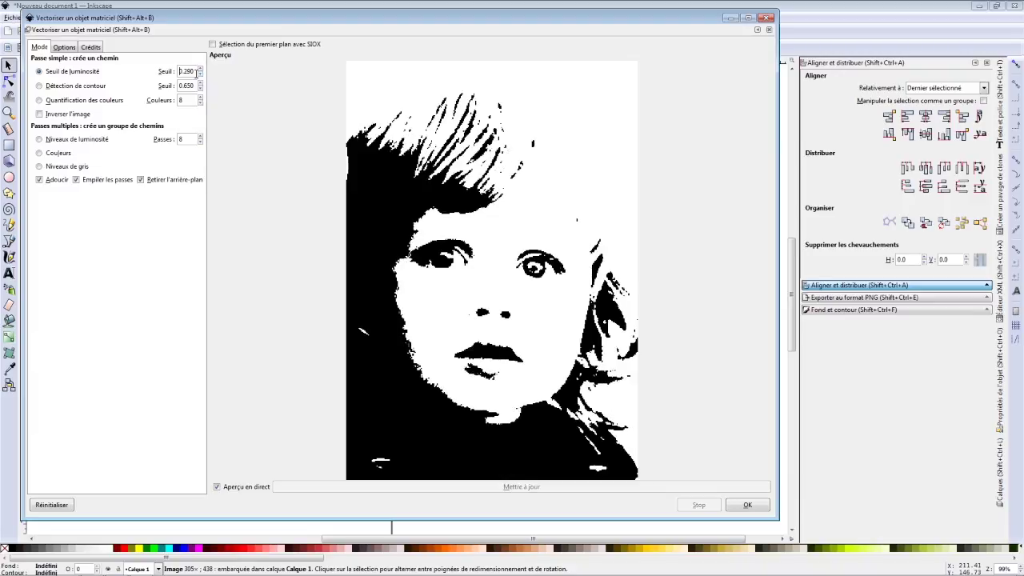
{"action": "left_click", "coordinate": [200, 75]}
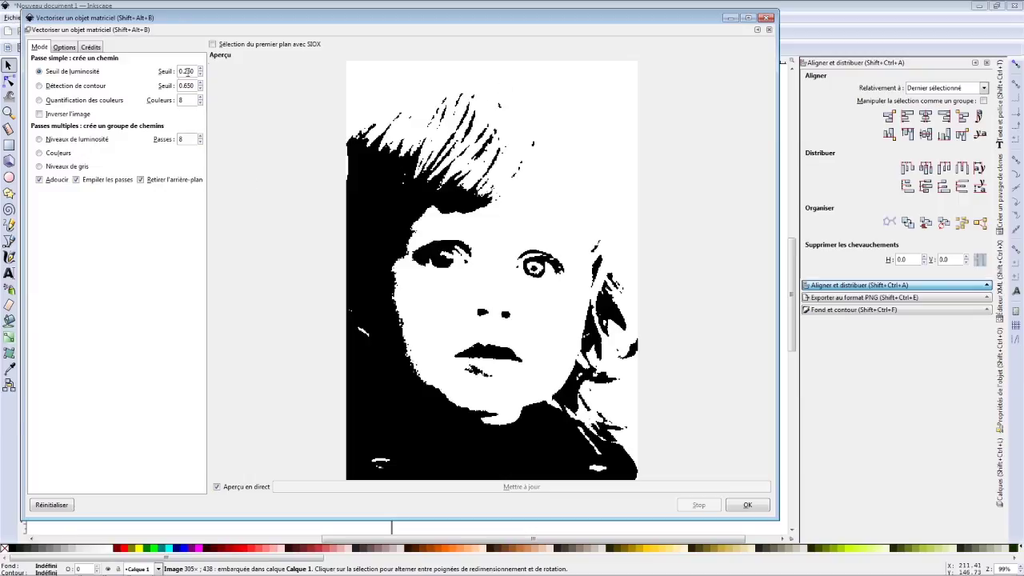
{"action": "left_click", "coordinate": [201, 68]}
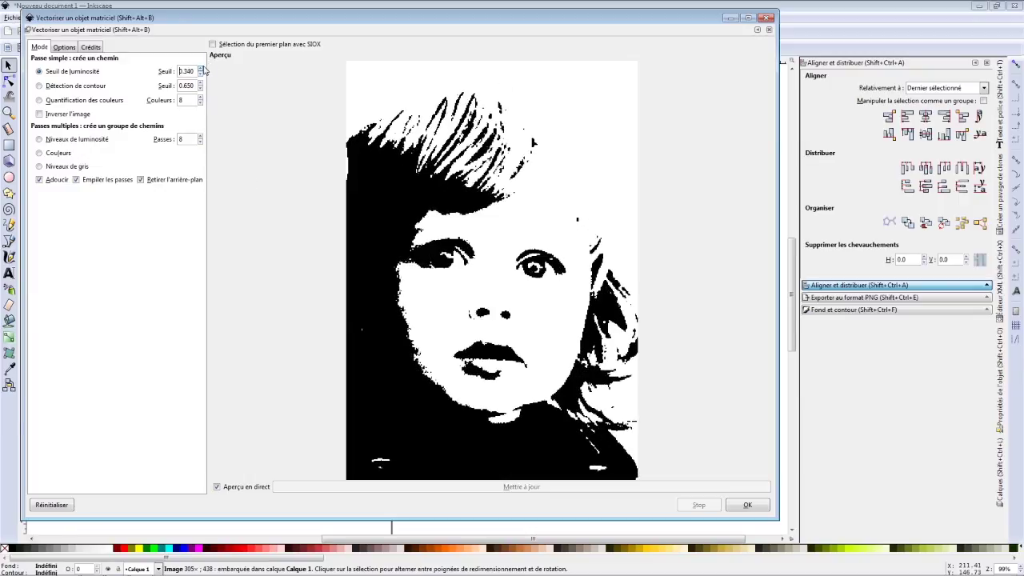
{"action": "left_click", "coordinate": [201, 68]}
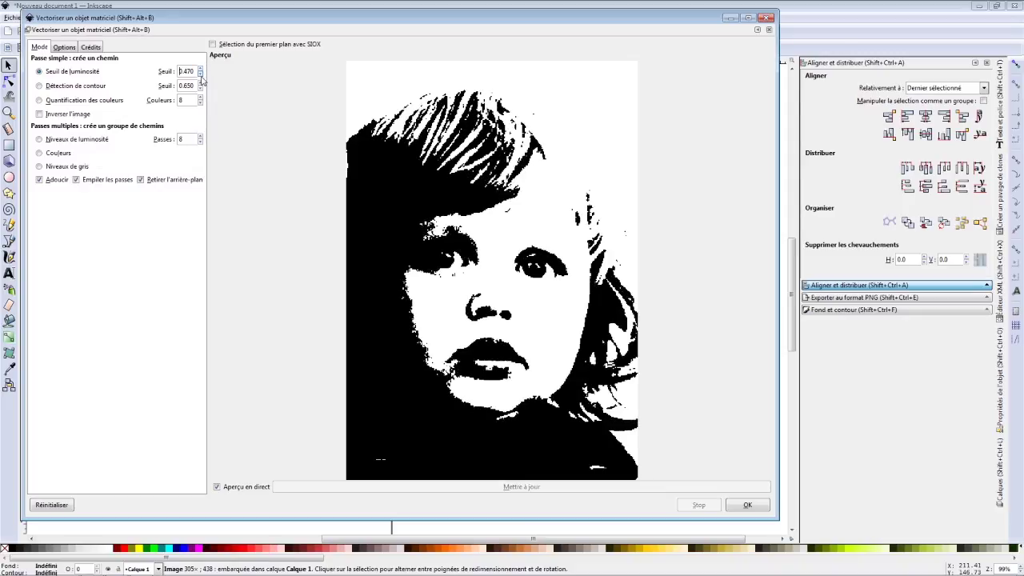
{"action": "left_click", "coordinate": [201, 74]}
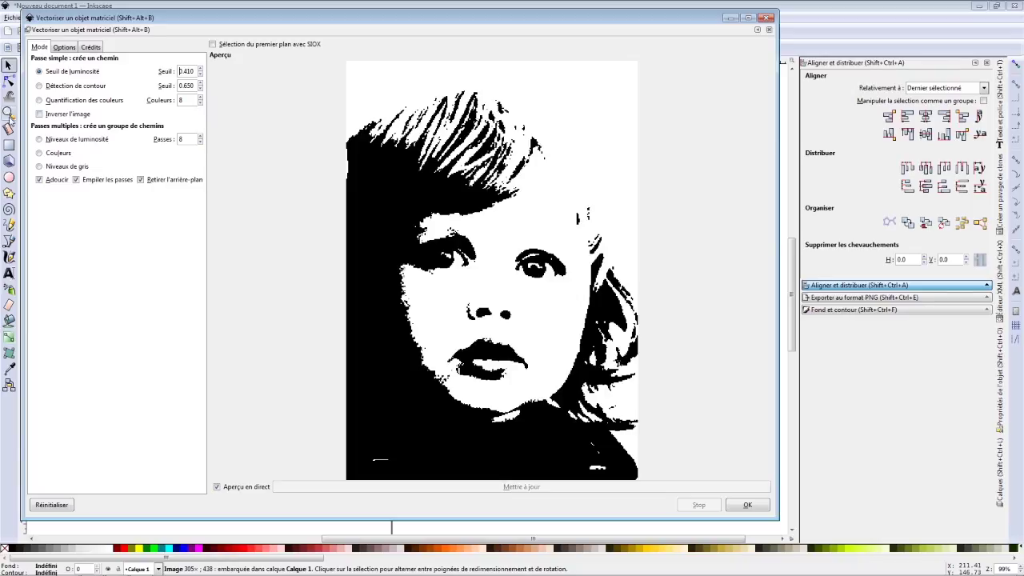
- Switch the trace to Niveaux de gris with 256 passes for a smooth greyscale preview
{"action": "left_click", "coordinate": [46, 169]}
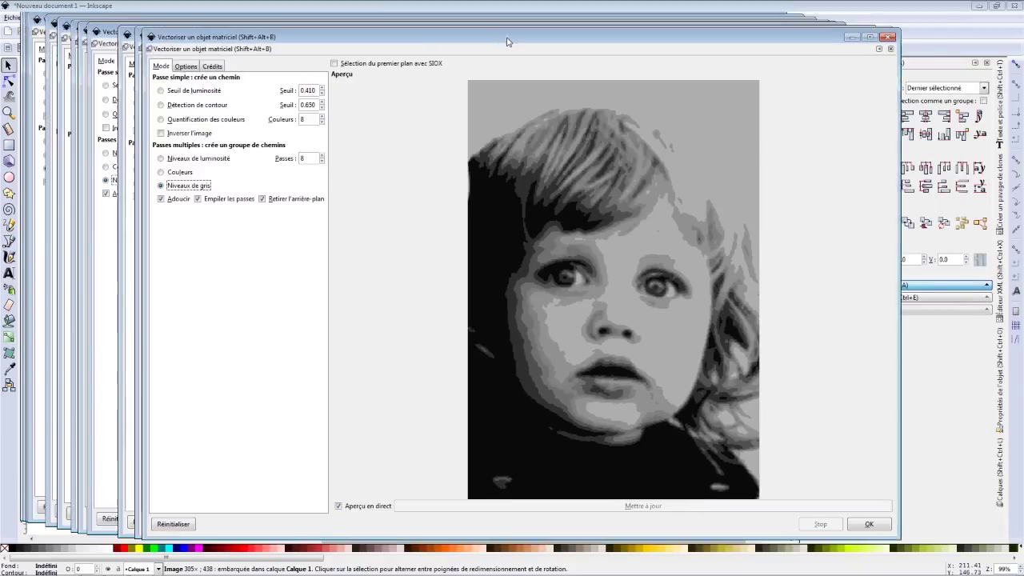
{"action": "left_click_drag", "start_coordinate": [381, 16], "coordinate": [518, 24]}
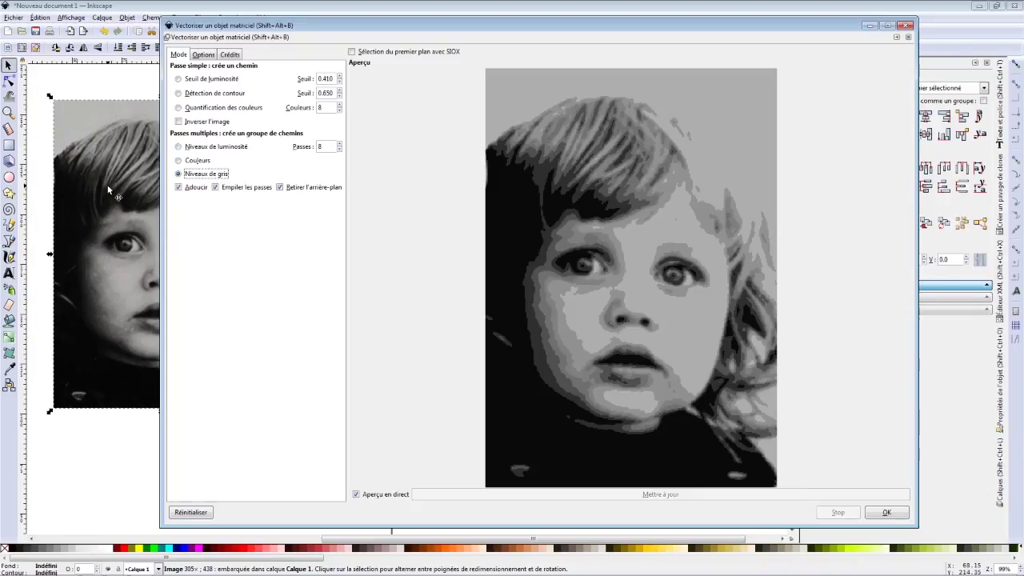
{"action": "left_click", "coordinate": [330, 146]}
{"action": "type", "text": "2"}
{"action": "type", "text": "56"}
{"action": "key", "text": "BackSpace"}
{"action": "key", "text": "BackSpace"}
{"action": "key", "text": "BackSpace"}
{"action": "type", "text": "256"}
{"action": "key", "text": "Tab"}
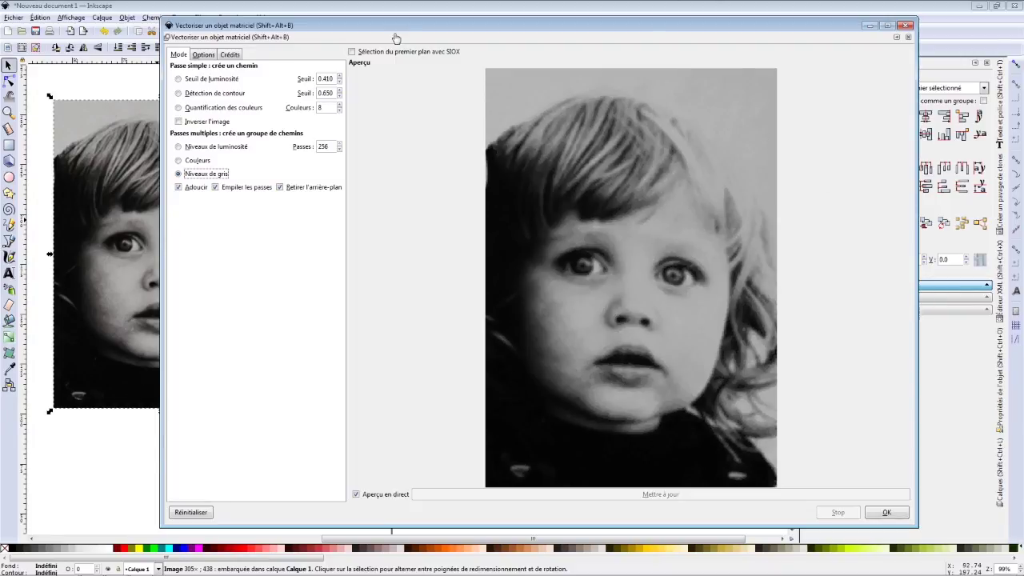
{"action": "left_click_drag", "start_coordinate": [389, 28], "coordinate": [446, 30]}
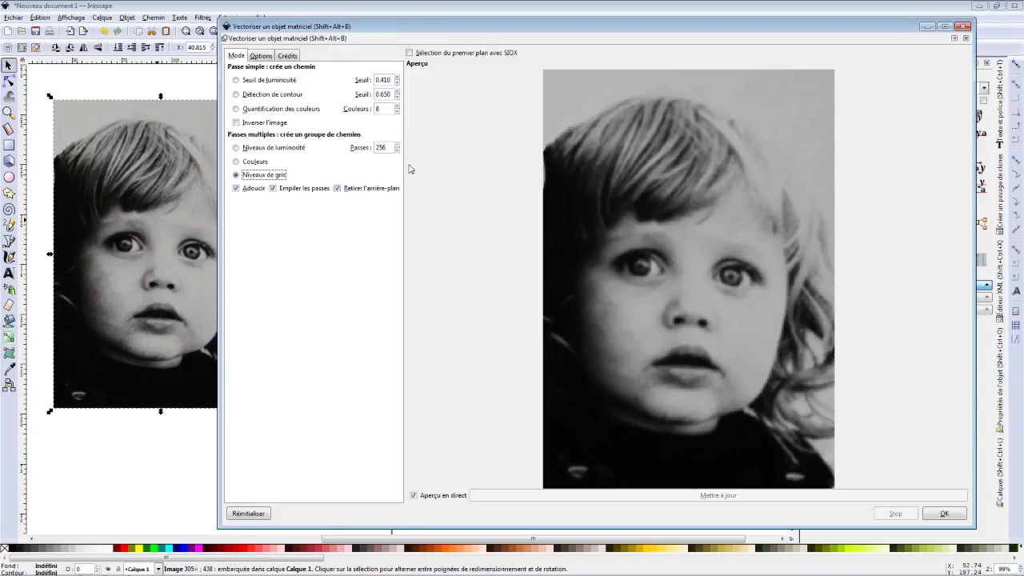
- Reduce the greyscale trace passes to 8, then to 2, in a floating tracing window
{"action": "double_click", "coordinate": [380, 147]}
{"action": "type", "text": "8"}
{"action": "key", "text": "Tab"}
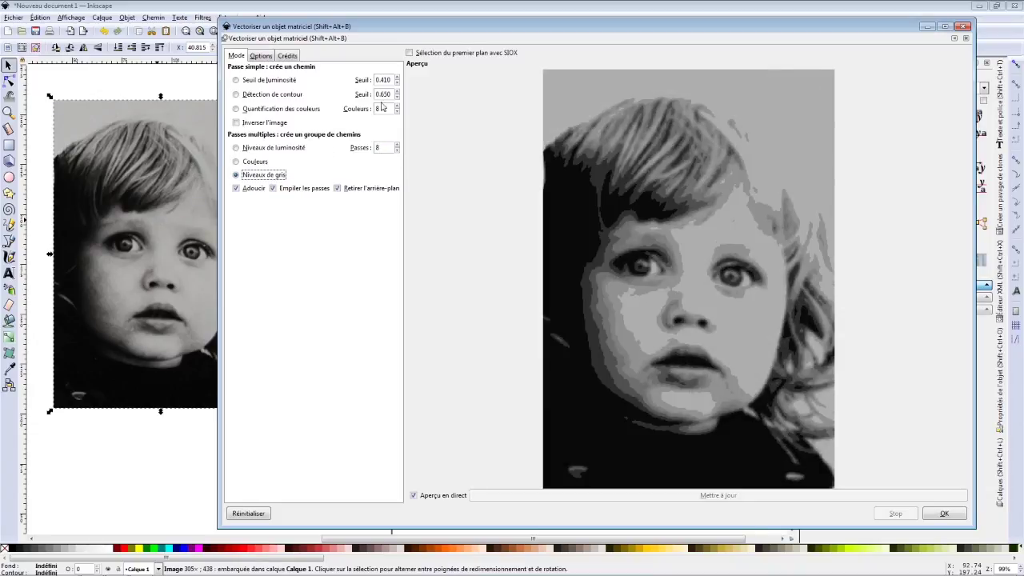
{"action": "left_click_drag", "start_coordinate": [476, 28], "coordinate": [411, 21]}
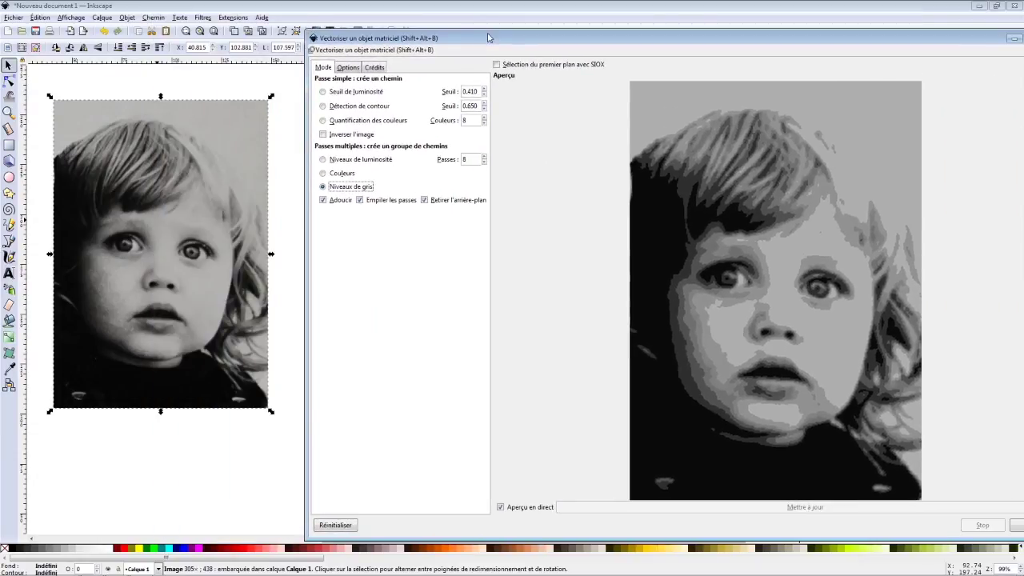
{"action": "left_click_drag", "start_coordinate": [560, 40], "coordinate": [391, 35]}
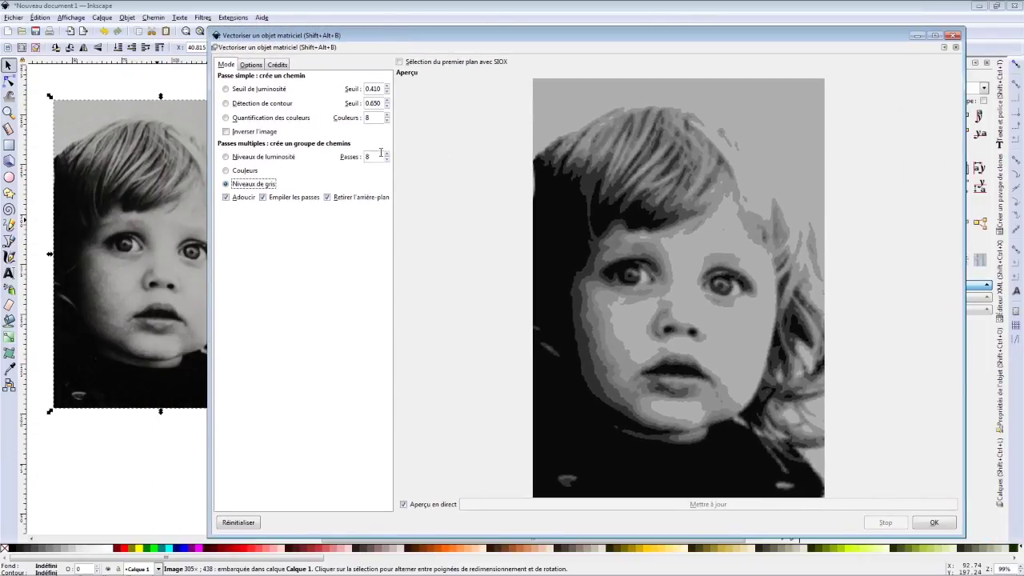
{"action": "double_click", "coordinate": [381, 152]}
{"action": "key", "text": "Tab"}
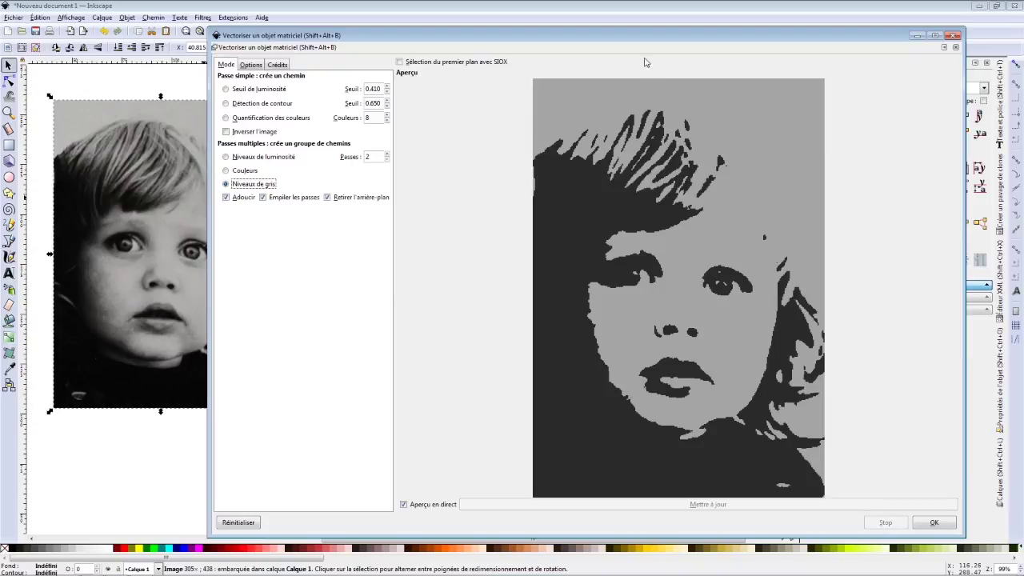
{"action": "left_click_drag", "start_coordinate": [644, 38], "coordinate": [644, 26]}
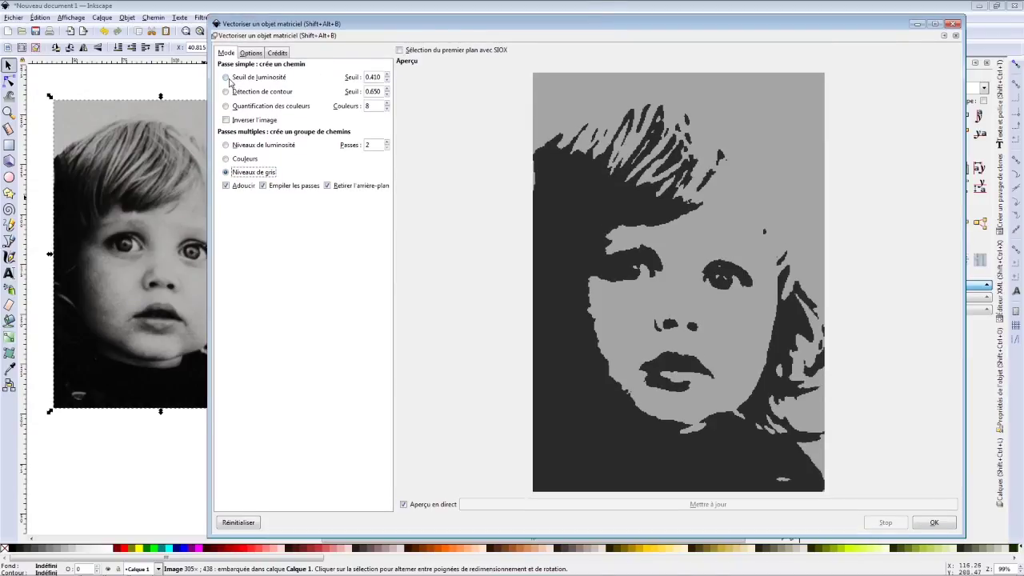
- Compare a 0.360 brightness-threshold trace, then return to 2 grey levels with smoothing on
{"action": "left_click", "coordinate": [227, 77]}
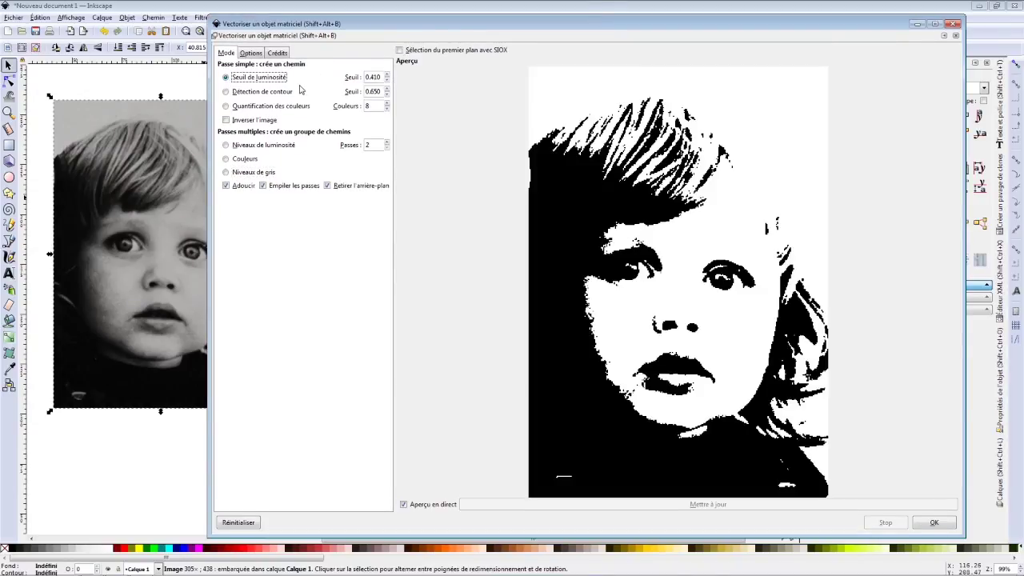
{"action": "left_click", "coordinate": [387, 80]}
{"action": "left_click", "coordinate": [387, 80]}
{"action": "left_click", "coordinate": [387, 80]}
{"action": "left_click", "coordinate": [387, 80]}
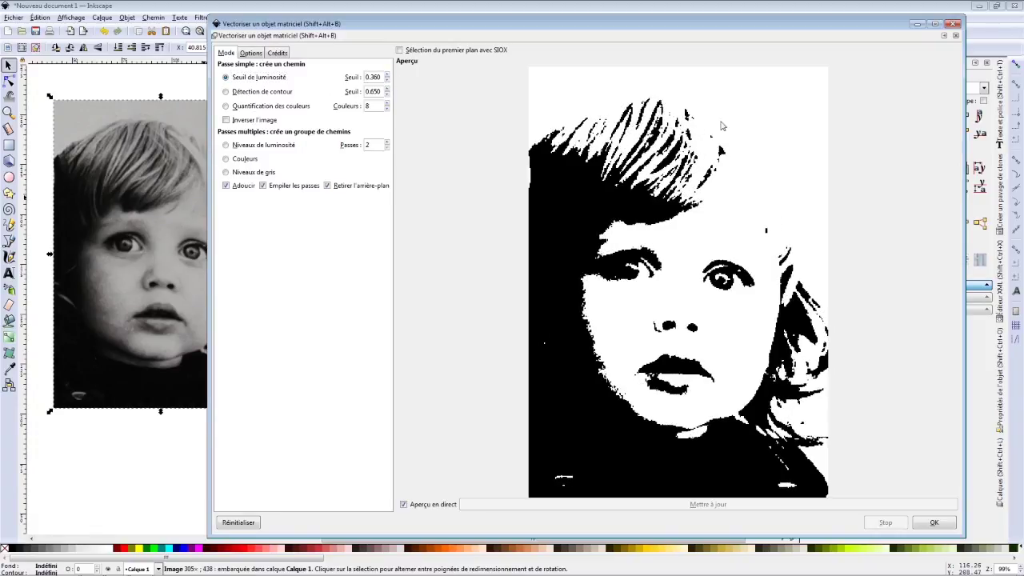
{"action": "left_click", "coordinate": [225, 172]}
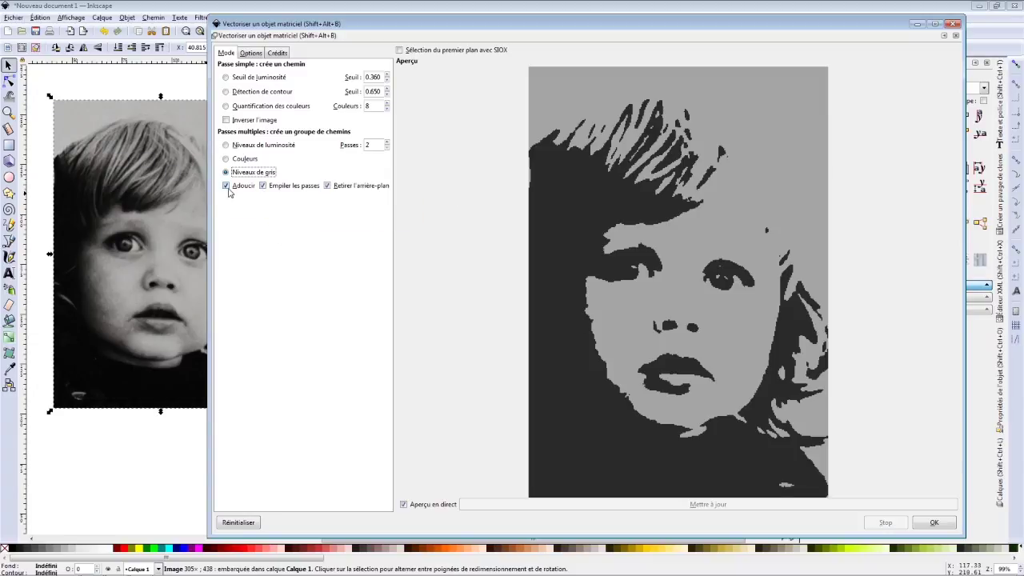
{"action": "left_click", "coordinate": [227, 187]}
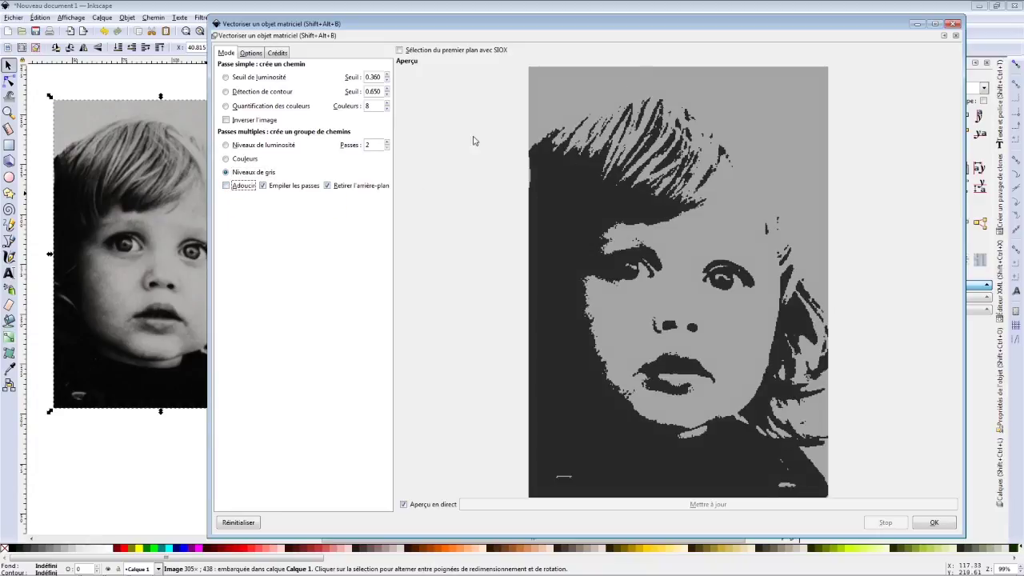
{"action": "left_click", "coordinate": [230, 79]}
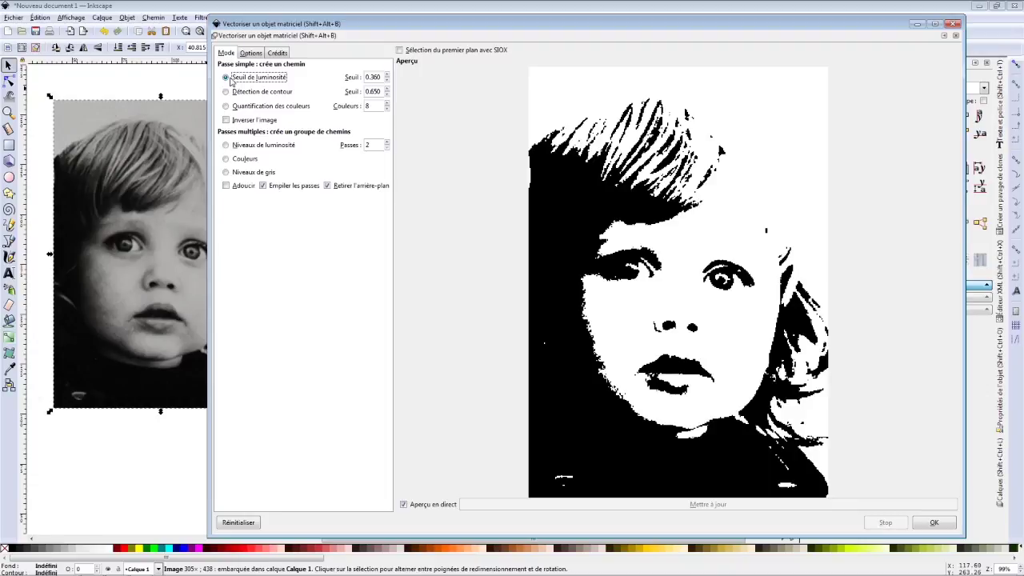
{"action": "left_click", "coordinate": [226, 172]}
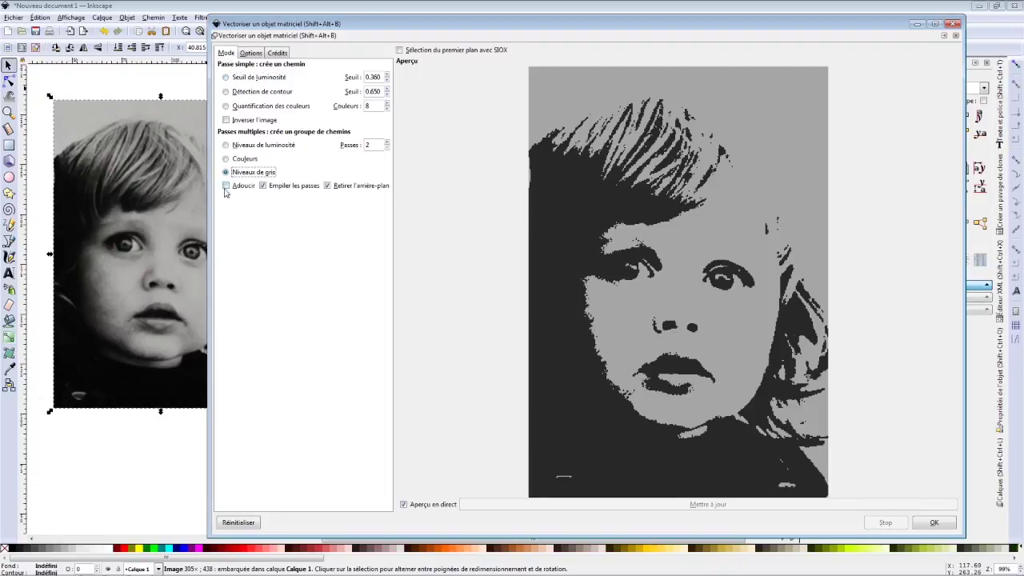
{"action": "left_click", "coordinate": [227, 185]}
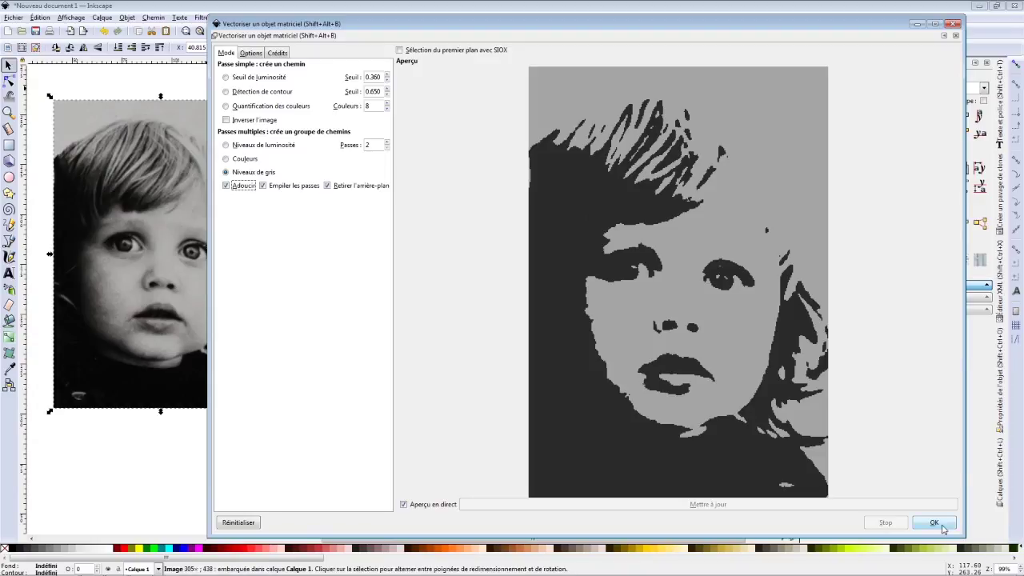
- Create the two-tone traced path and drag it off the photo to its right
{"action": "left_click", "coordinate": [934, 522]}
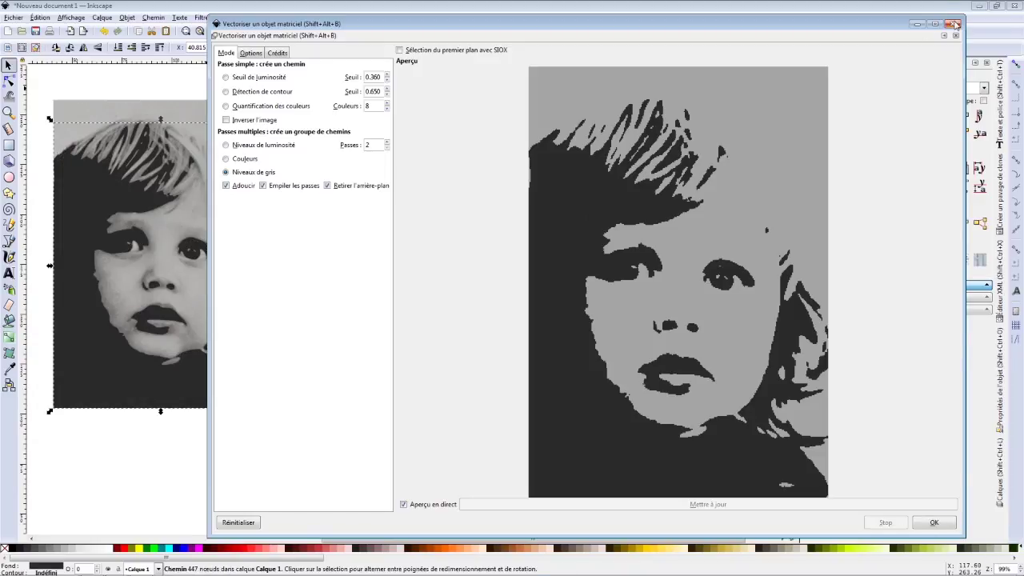
{"action": "left_click", "coordinate": [953, 23]}
{"action": "left_click_drag", "start_coordinate": [103, 193], "coordinate": [392, 190]}
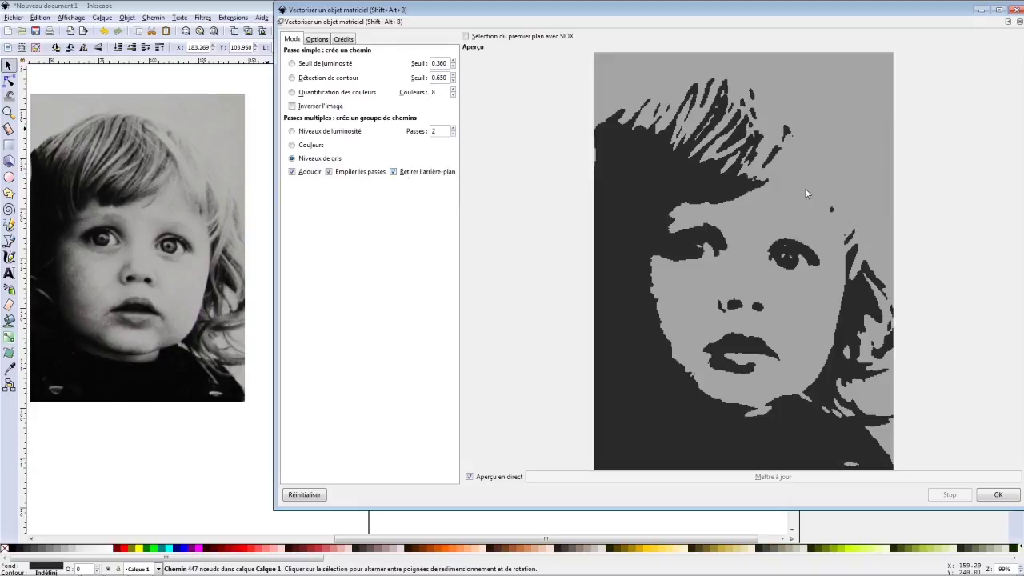
{"action": "left_click", "coordinate": [1016, 10]}
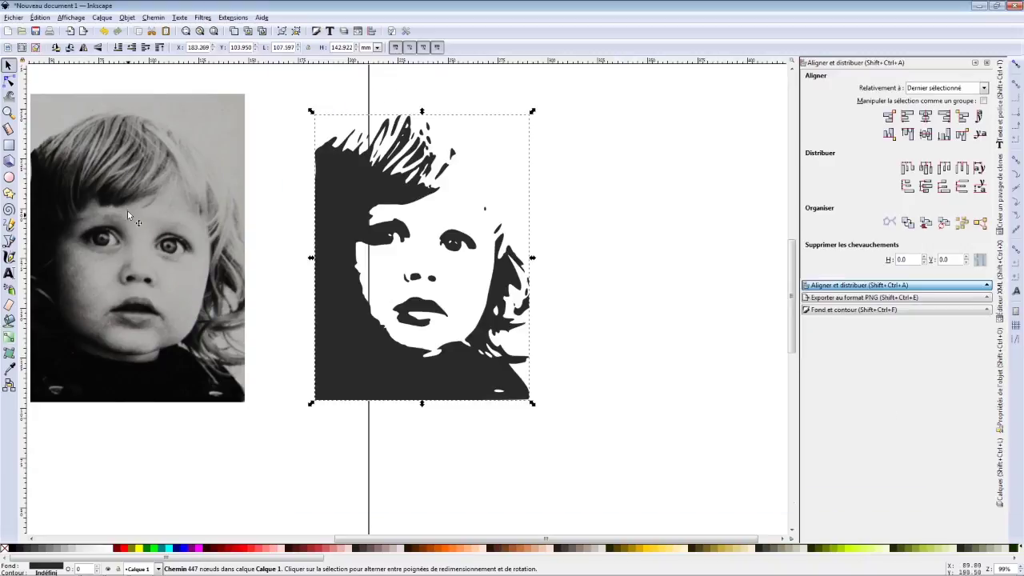
{"action": "left_click_drag", "start_coordinate": [357, 166], "coordinate": [457, 166]}
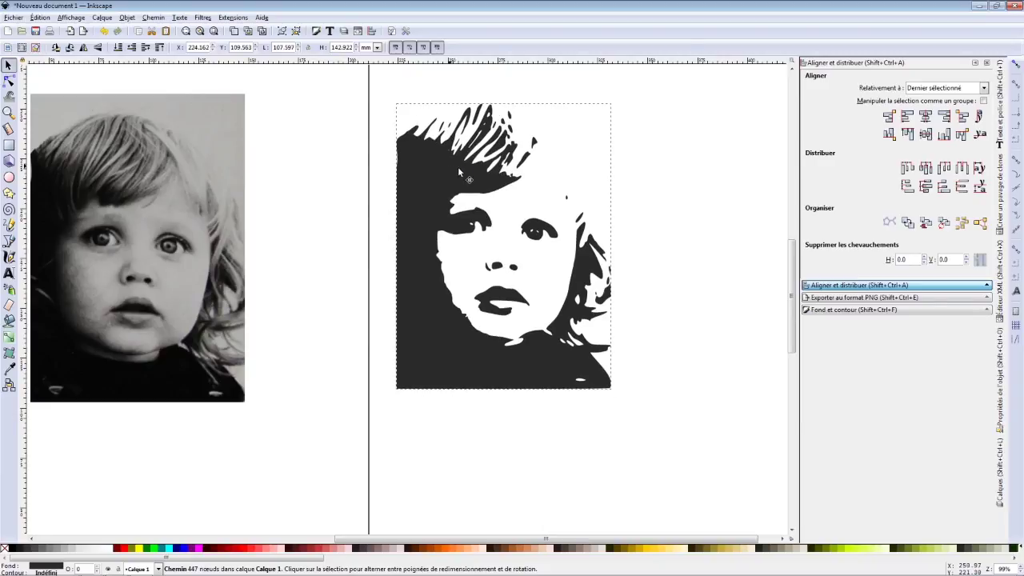
{"action": "scroll", "coordinate": [458, 167], "scroll_direction": "right", "scroll_amount": 4}
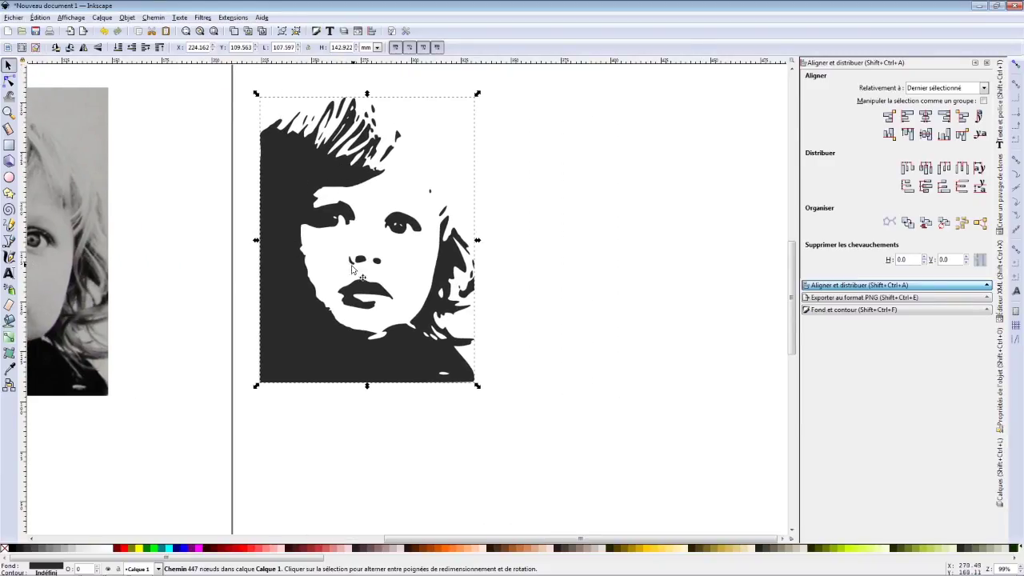
{"action": "scroll", "coordinate": [264, 192], "scroll_direction": "right", "scroll_amount": 2}
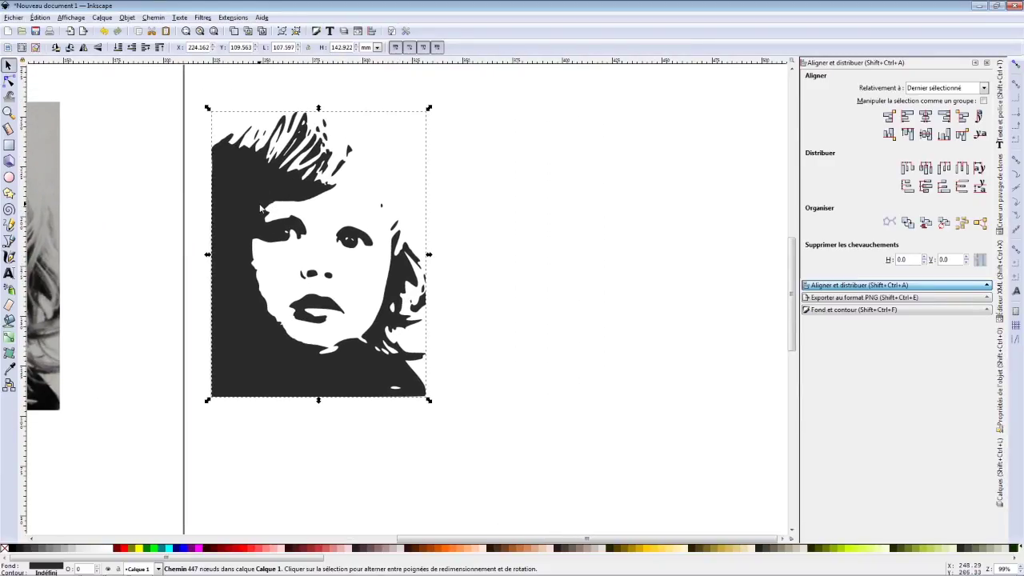
{"action": "left_click", "coordinate": [189, 193]}
{"action": "left_click", "coordinate": [271, 184]}
{"action": "left_click", "coordinate": [9, 81]}
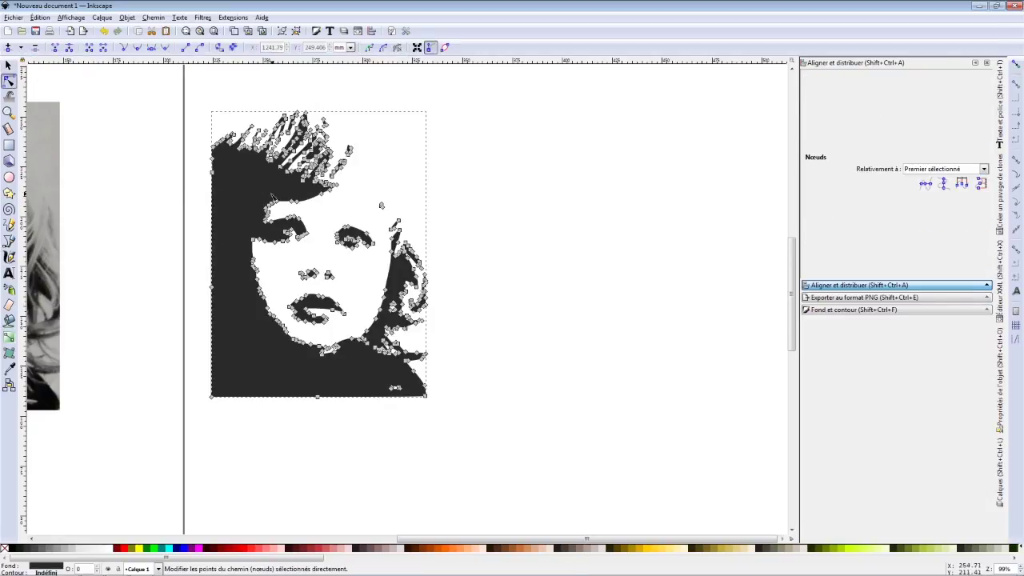
{"action": "scroll", "coordinate": [260, 176], "scroll_direction": "up", "scroll_amount": 1, "text": "ctrl"}
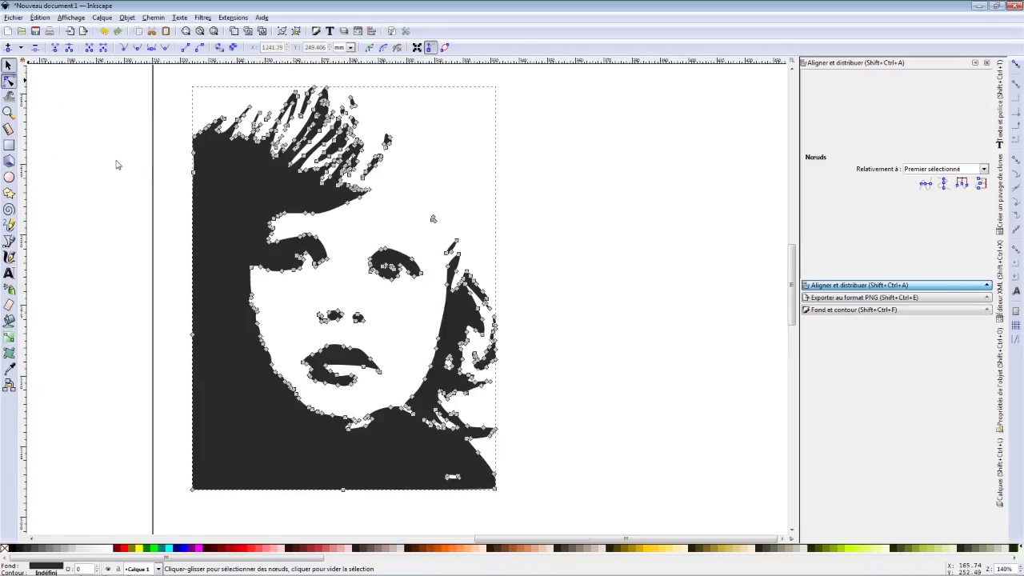
{"action": "key", "text": "s"}
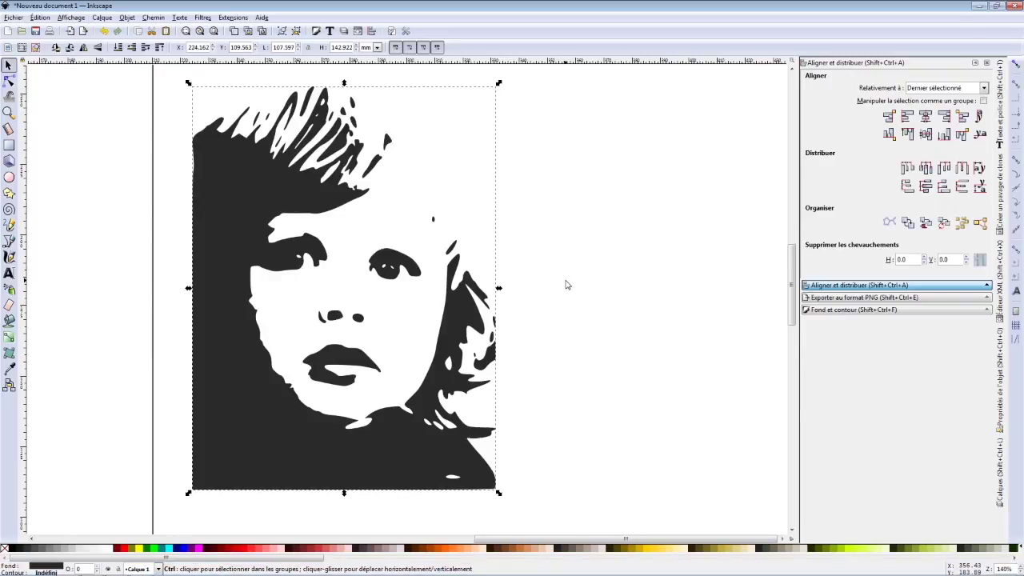
{"action": "scroll", "coordinate": [565, 284], "scroll_direction": "down", "scroll_amount": 3, "text": "ctrl"}
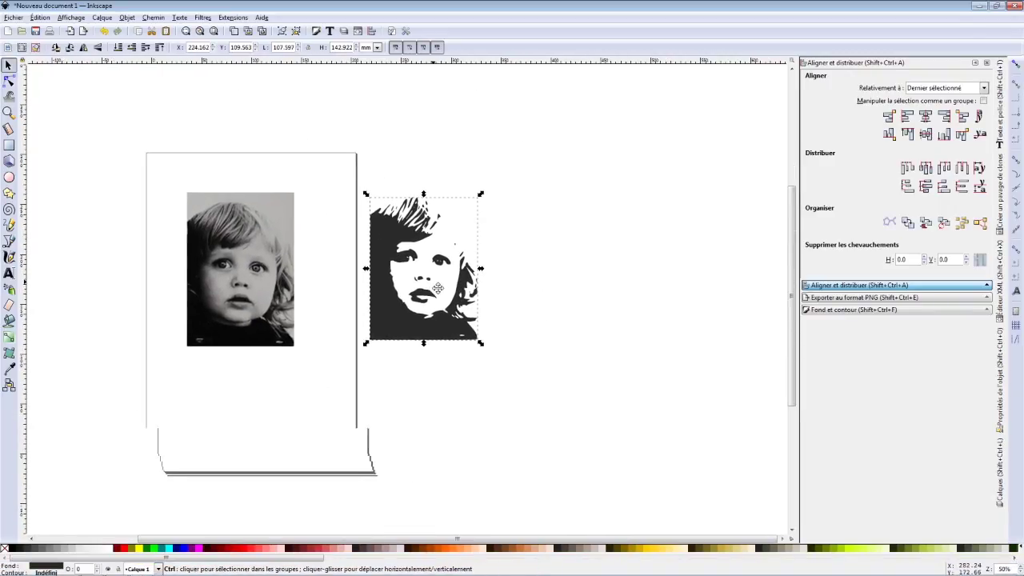
{"action": "scroll", "coordinate": [432, 272], "scroll_direction": "up", "scroll_amount": 1, "text": "ctrl"}
{"action": "scroll", "coordinate": [383, 248], "scroll_direction": "up", "scroll_amount": 1, "text": "ctrl"}
{"action": "scroll", "coordinate": [320, 224], "scroll_direction": "up", "scroll_amount": 1, "text": "ctrl"}
{"action": "scroll", "coordinate": [256, 196], "scroll_direction": "up", "scroll_amount": 1, "text": "ctrl"}
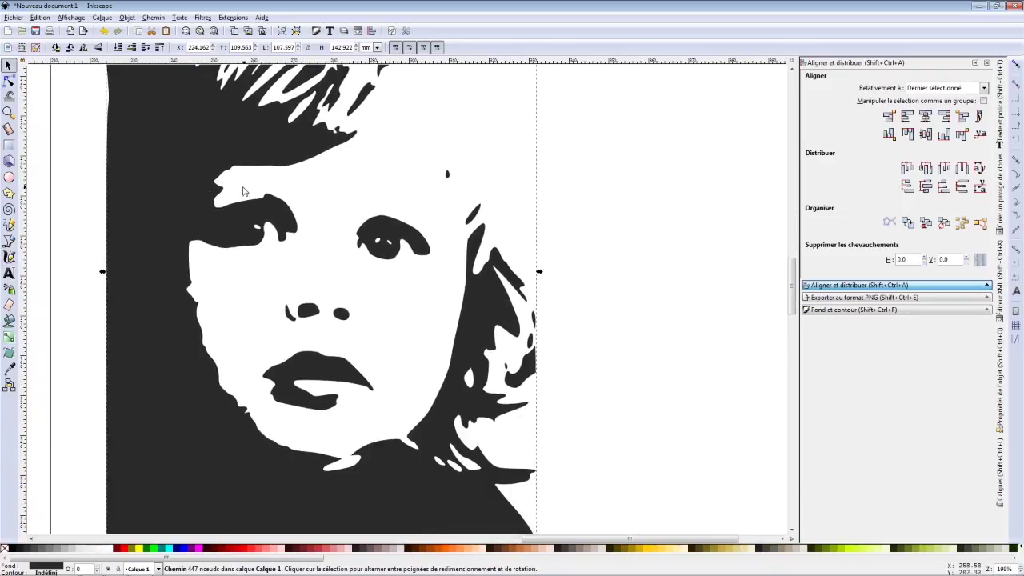
{"action": "left_click", "coordinate": [9, 81]}
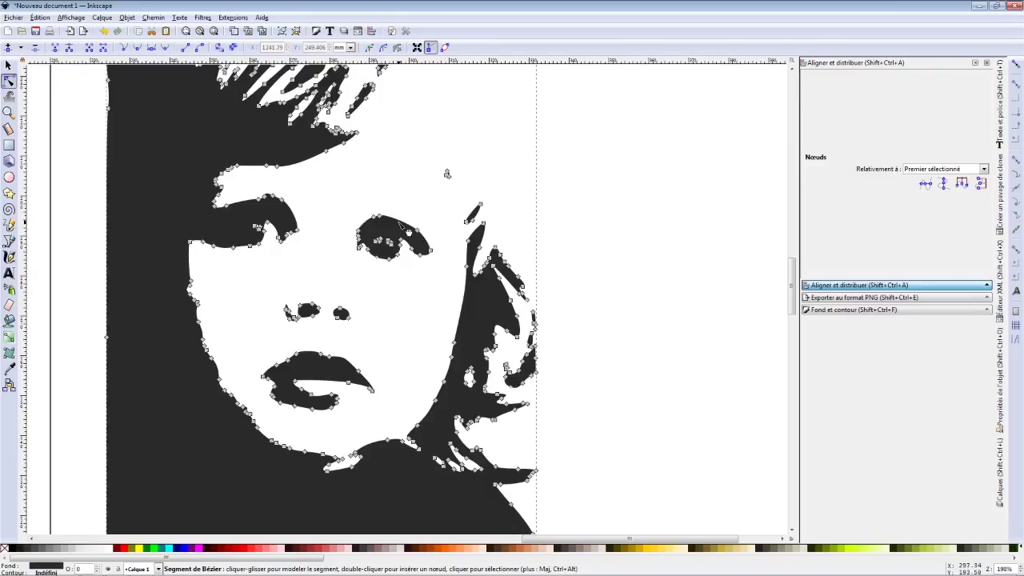
{"action": "left_click_drag", "start_coordinate": [406, 231], "coordinate": [402, 186]}
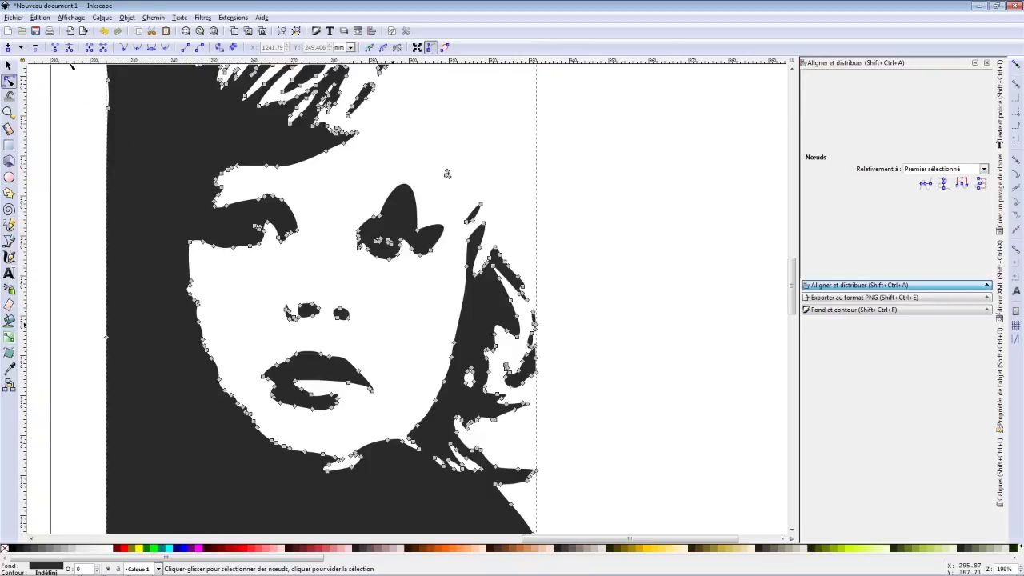
{"action": "left_click", "coordinate": [40, 16]}
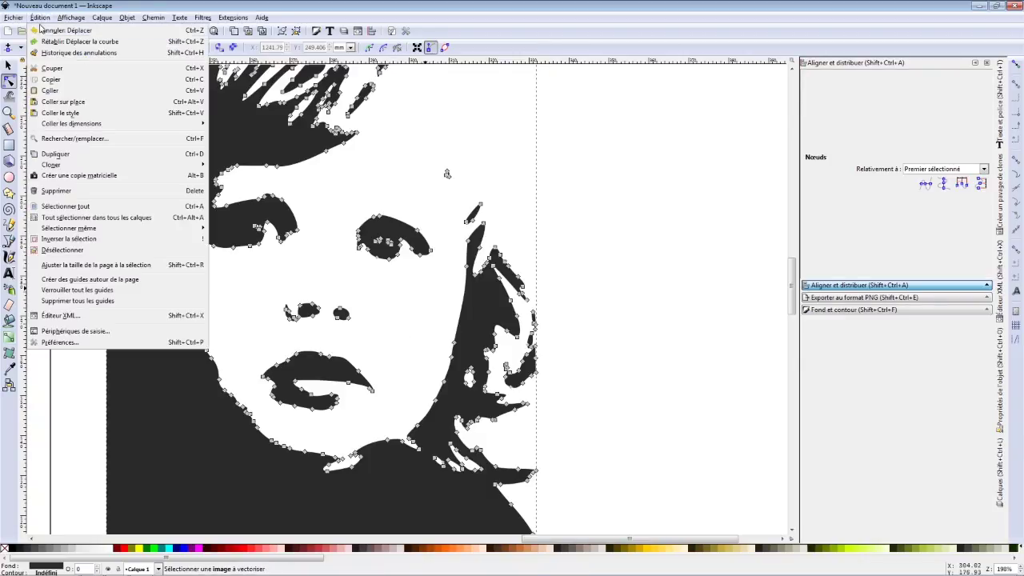
{"action": "left_click", "coordinate": [42, 29]}
{"action": "key", "text": "s"}
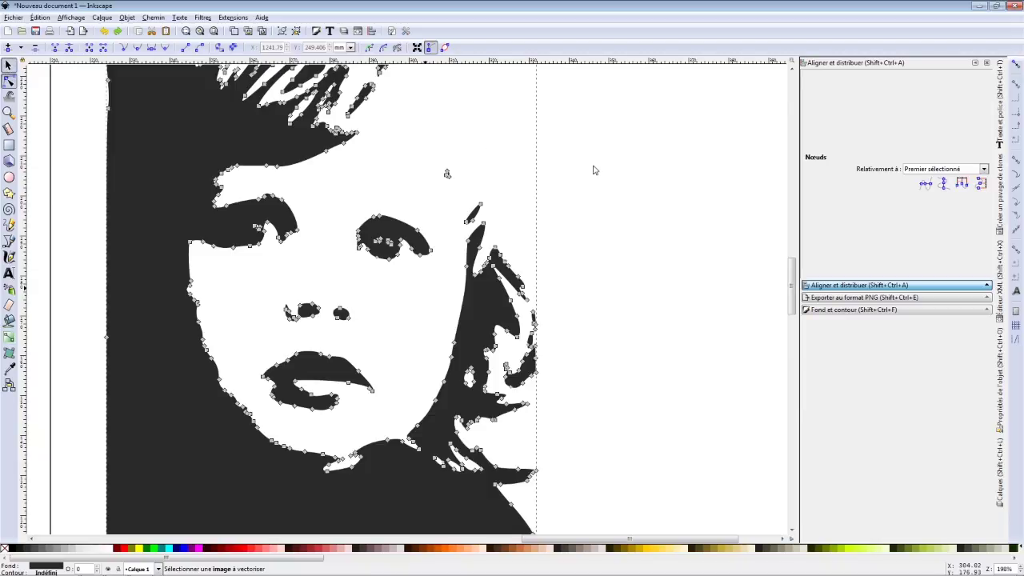
{"action": "scroll", "coordinate": [568, 193], "scroll_direction": "down", "scroll_amount": 3, "text": "ctrl"}
{"action": "scroll", "coordinate": [446, 205], "scroll_direction": "right", "scroll_amount": 1}
{"action": "scroll", "coordinate": [320, 184], "scroll_direction": "right", "scroll_amount": 5}
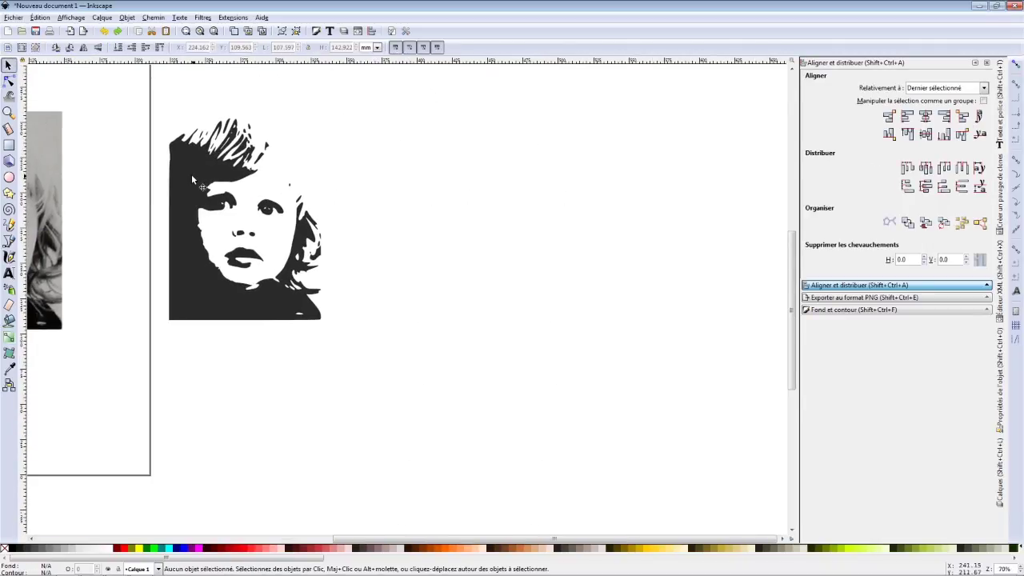
{"action": "left_click", "coordinate": [191, 174]}
{"action": "left_click", "coordinate": [154, 179]}
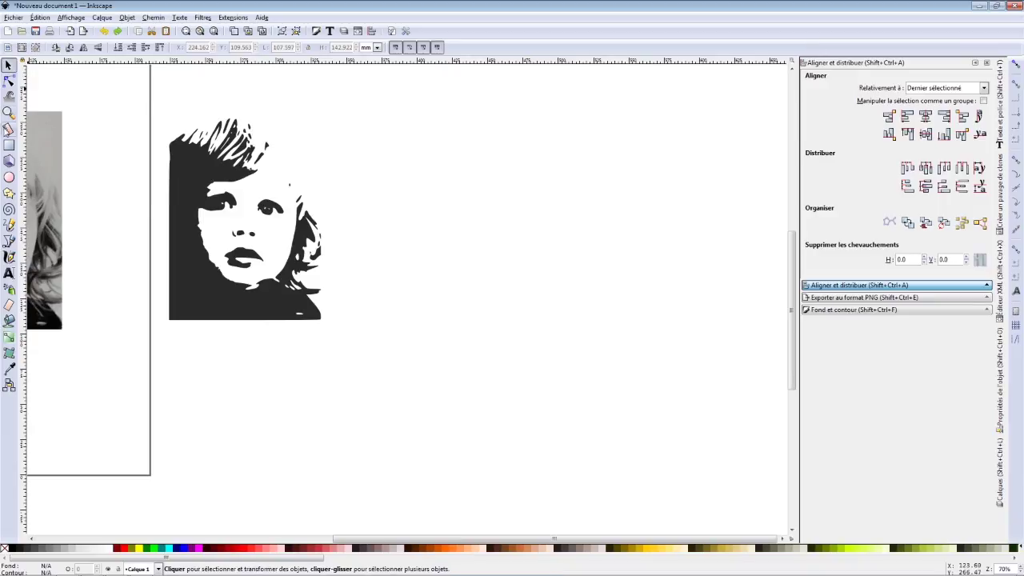
- Draw a large rectangle right of the portrait and fill it with orange
{"action": "left_click", "coordinate": [8, 144]}
{"action": "mouse_move", "coordinate": [385, 97]}
{"action": "left_mouse_down"}
{"action": "mouse_move", "coordinate": [589, 352]}
{"action": "mouse_move", "coordinate": [666, 424]}
{"action": "left_mouse_up"}
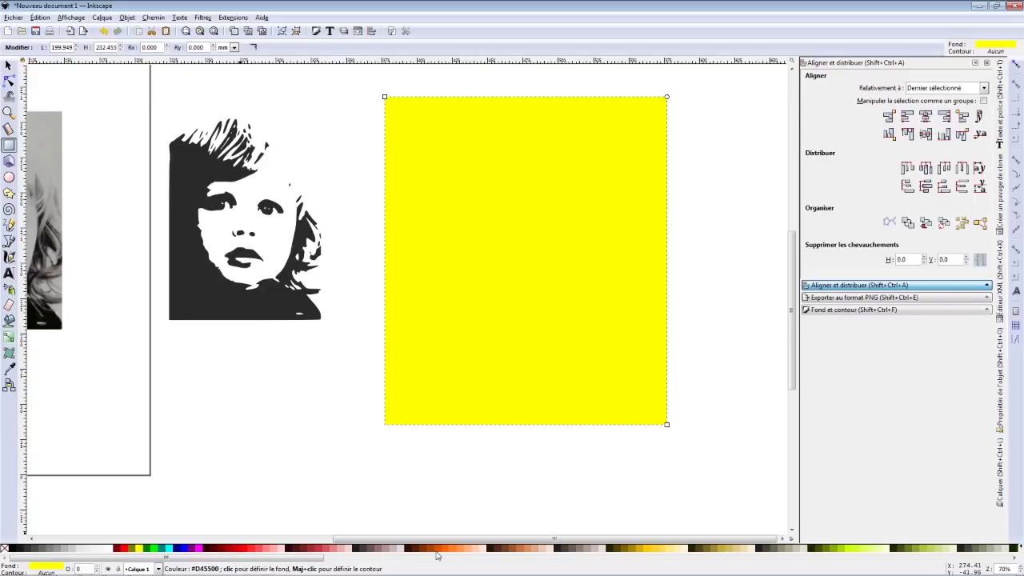
{"action": "left_click", "coordinate": [521, 549]}
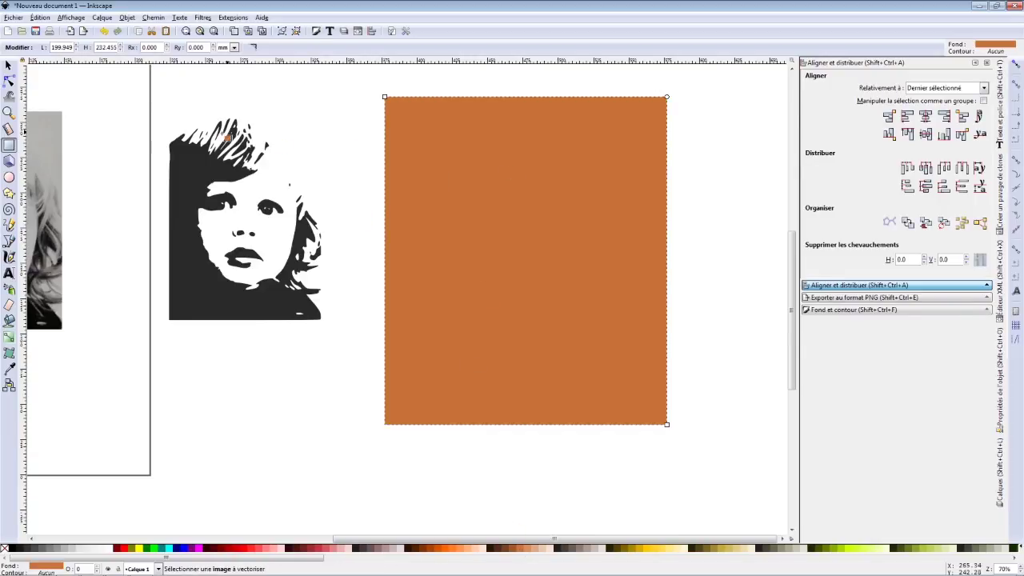
{"action": "left_click", "coordinate": [8, 65]}
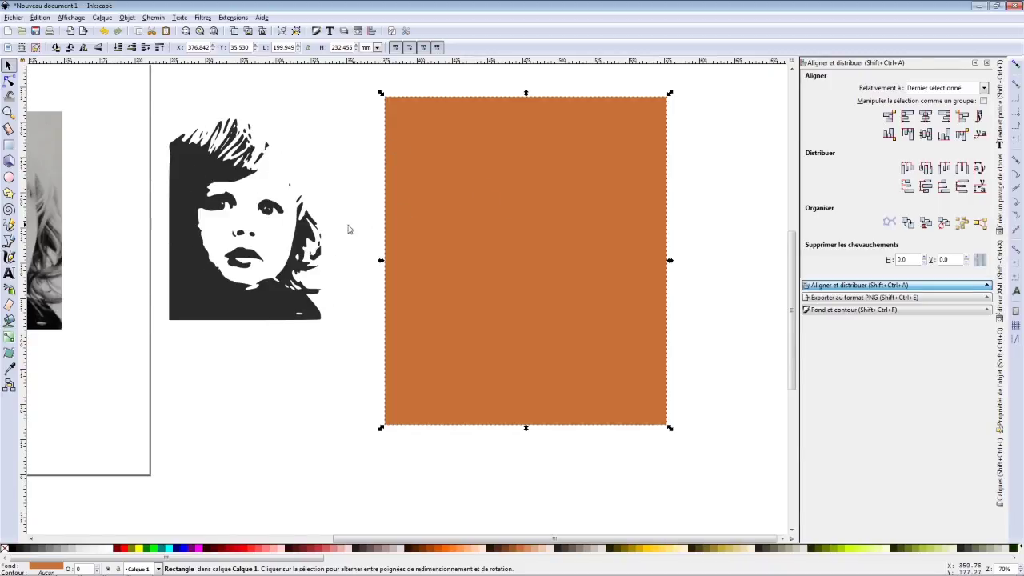
- Raise the portrait above the orange rectangle and subtract it with Path > Difference
{"action": "left_click", "coordinate": [208, 192]}
{"action": "left_click_drag", "start_coordinate": [186, 163], "coordinate": [460, 199]}
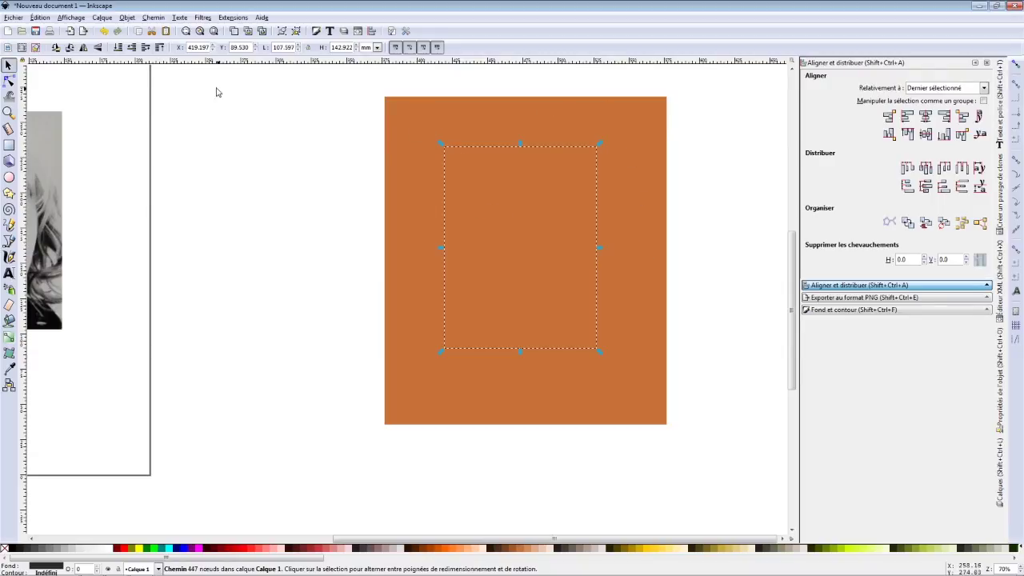
{"action": "left_click", "coordinate": [159, 47]}
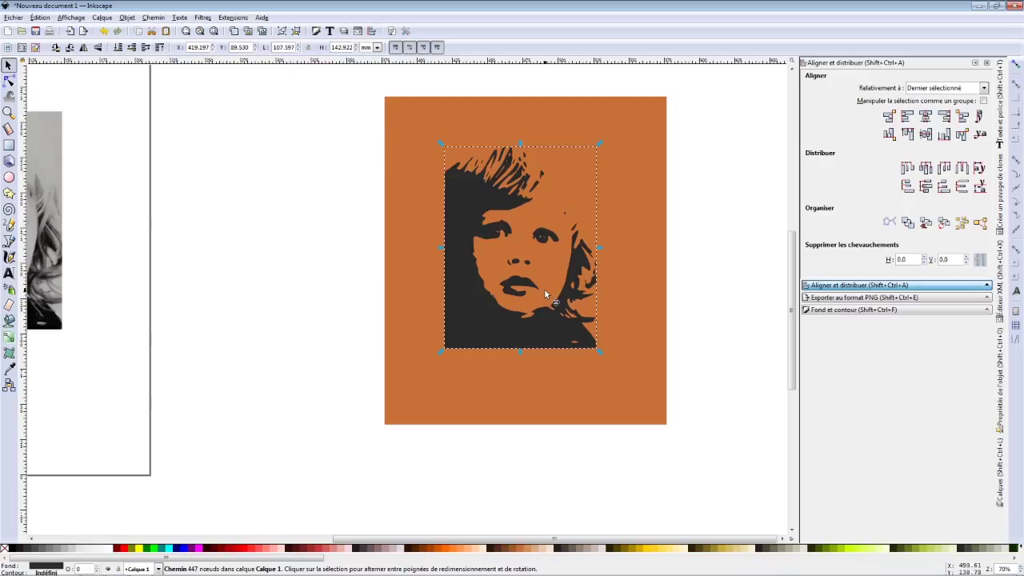
{"action": "scroll", "coordinate": [337, 186], "scroll_direction": "right", "scroll_amount": 5}
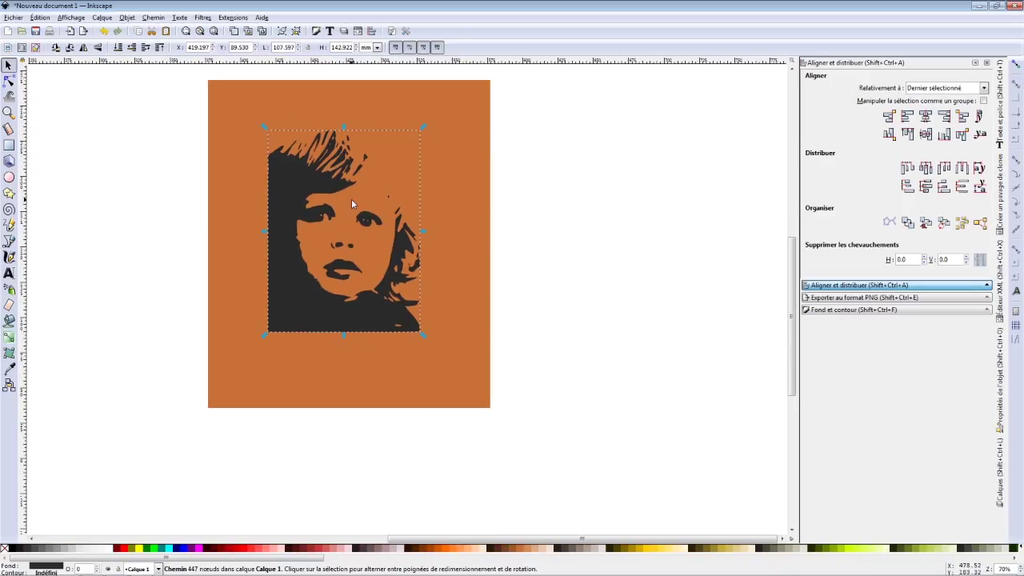
{"action": "left_click", "coordinate": [457, 123], "text": "shift"}
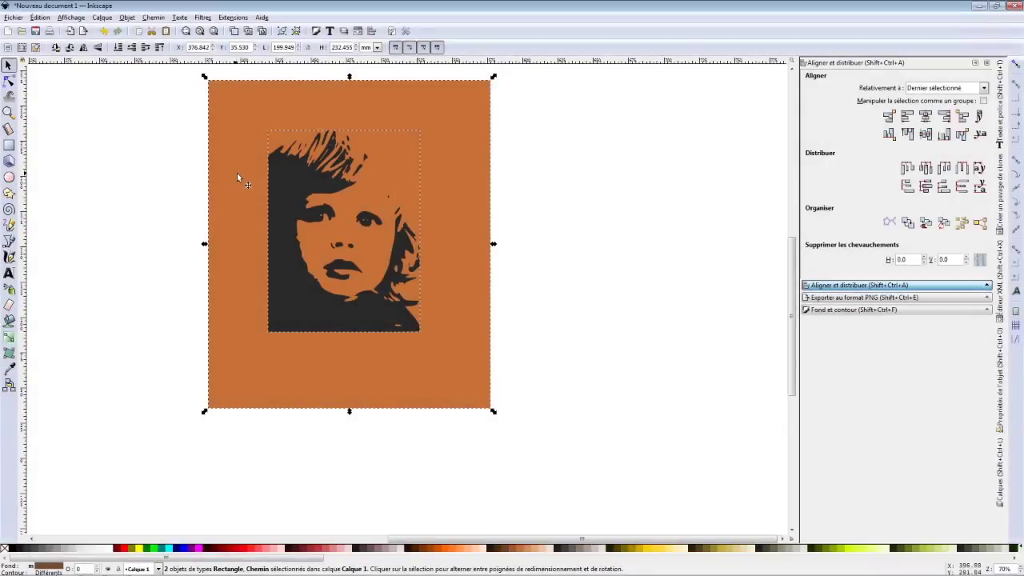
{"action": "left_click", "coordinate": [153, 17]}
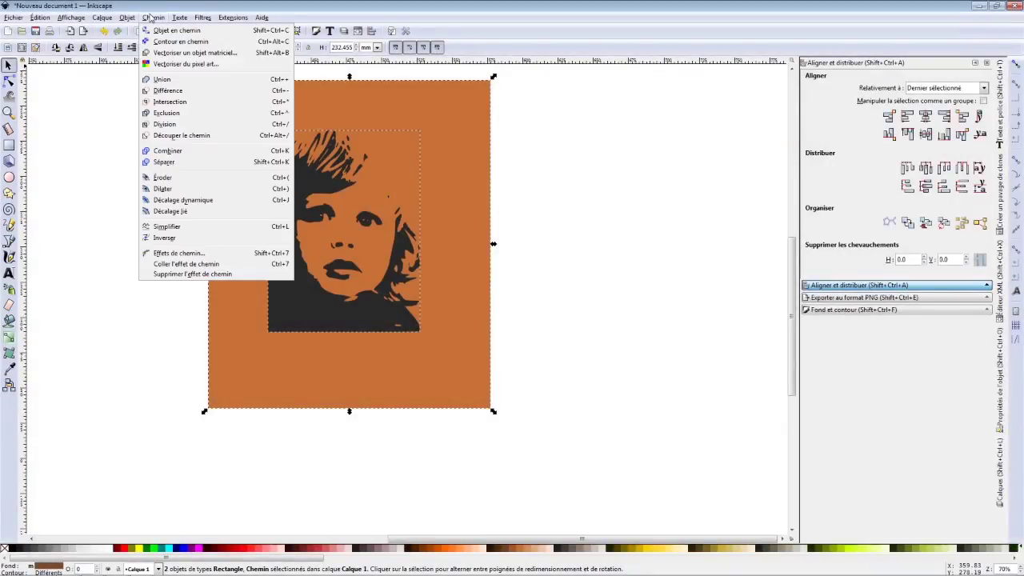
{"action": "left_click", "coordinate": [191, 92]}
{"action": "left_click", "coordinate": [50, 107]}
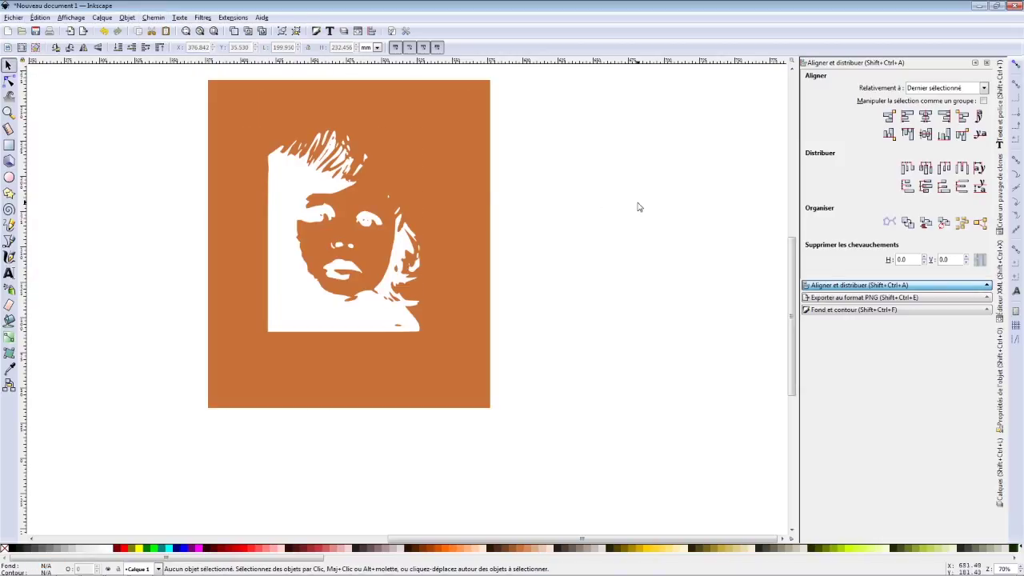
{"action": "left_click", "coordinate": [439, 161]}
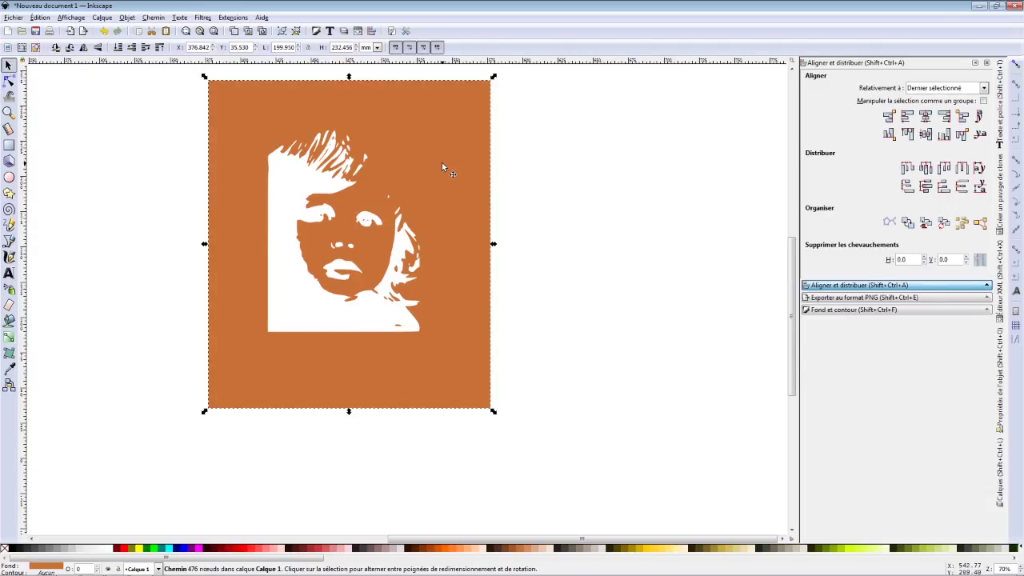
- Nudge the orange stencil slightly right and down, then zoom in on the eyes and back out
{"action": "left_click_drag", "start_coordinate": [442, 166], "coordinate": [450, 173]}
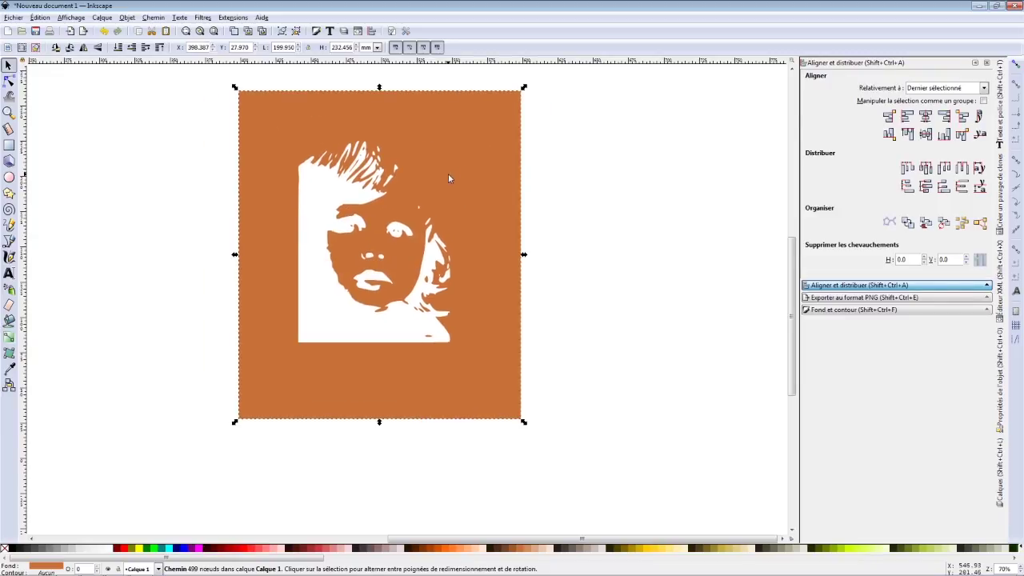
{"action": "scroll", "coordinate": [398, 239], "scroll_direction": "up", "scroll_amount": 1, "text": "ctrl"}
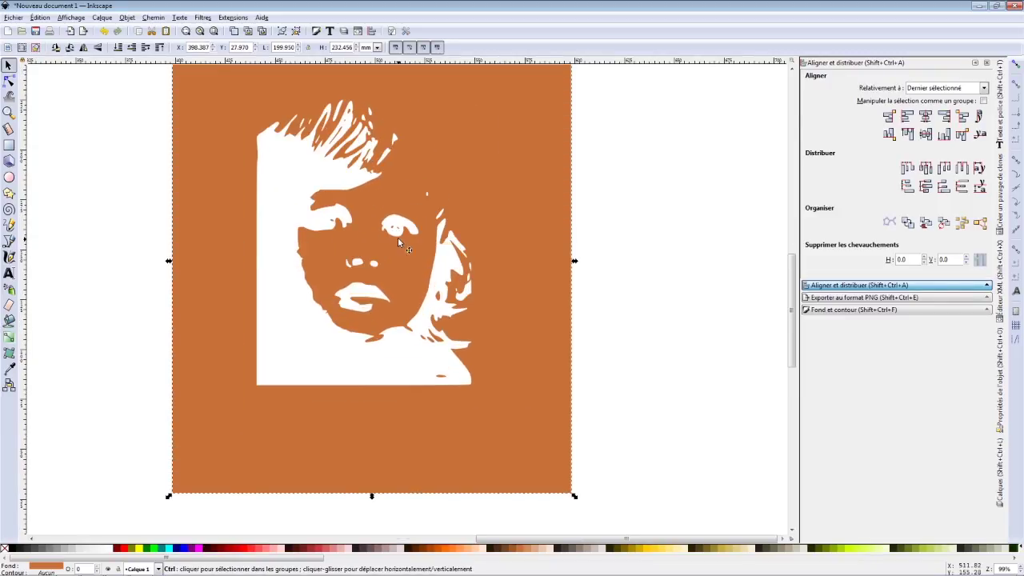
{"action": "scroll", "coordinate": [398, 237], "scroll_direction": "up", "scroll_amount": 1, "text": "ctrl"}
{"action": "scroll", "coordinate": [384, 230], "scroll_direction": "up", "scroll_amount": 1, "text": "ctrl"}
{"action": "scroll", "coordinate": [382, 228], "scroll_direction": "up", "scroll_amount": 1, "text": "ctrl"}
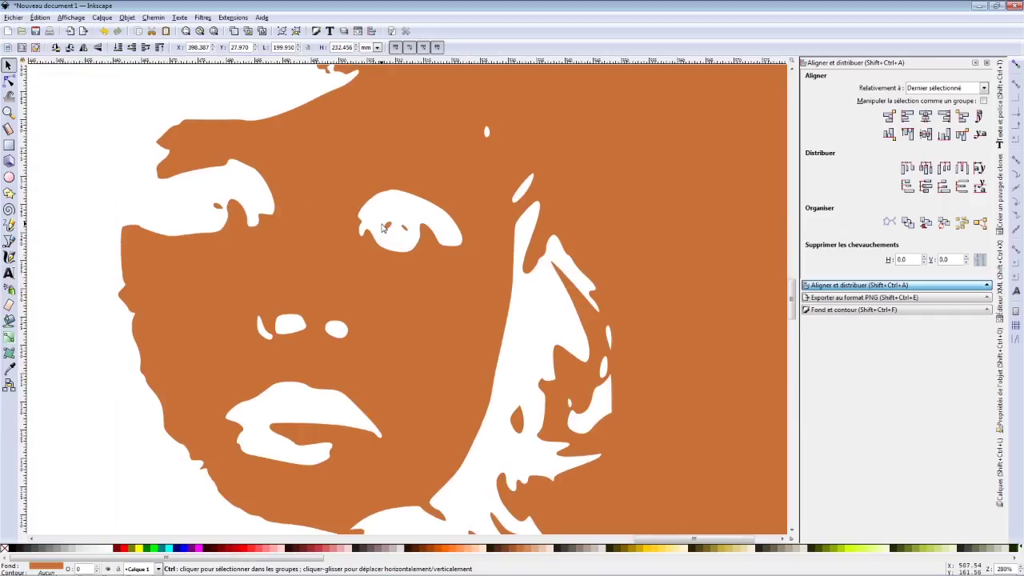
{"action": "scroll", "coordinate": [383, 227], "scroll_direction": "up", "scroll_amount": 1, "text": "ctrl"}
{"action": "scroll", "coordinate": [387, 226], "scroll_direction": "up", "scroll_amount": 1, "text": "ctrl"}
{"action": "scroll", "coordinate": [388, 226], "scroll_direction": "up", "scroll_amount": 1, "text": "ctrl"}
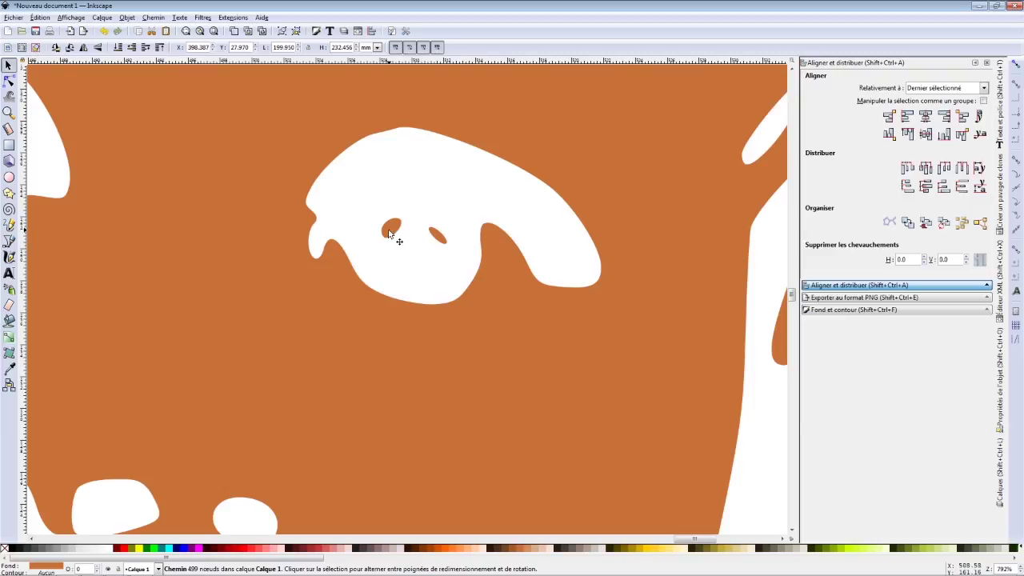
{"action": "scroll", "coordinate": [460, 240], "scroll_direction": "down", "scroll_amount": 1}
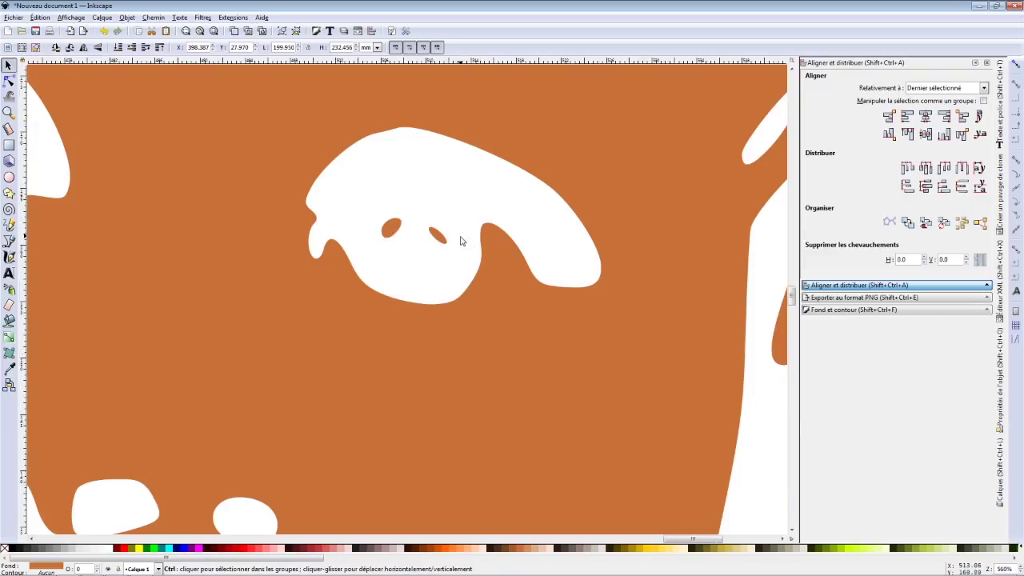
{"action": "scroll", "coordinate": [460, 240], "scroll_direction": "down", "scroll_amount": 3}
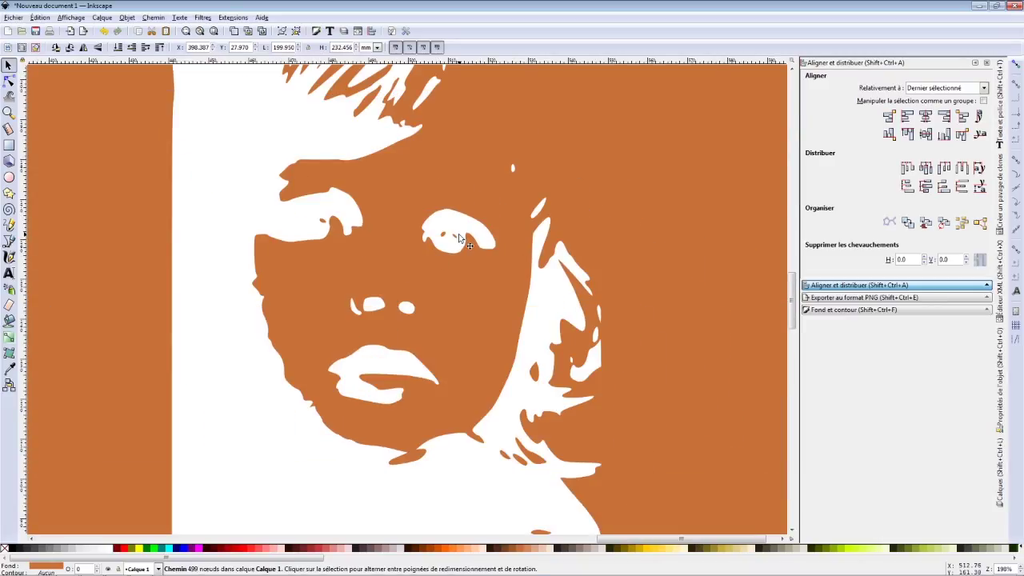
{"action": "scroll", "coordinate": [460, 240], "scroll_direction": "down", "scroll_amount": 1, "text": "ctrl"}
{"action": "scroll", "coordinate": [451, 220], "scroll_direction": "down", "scroll_amount": 1, "text": "ctrl"}
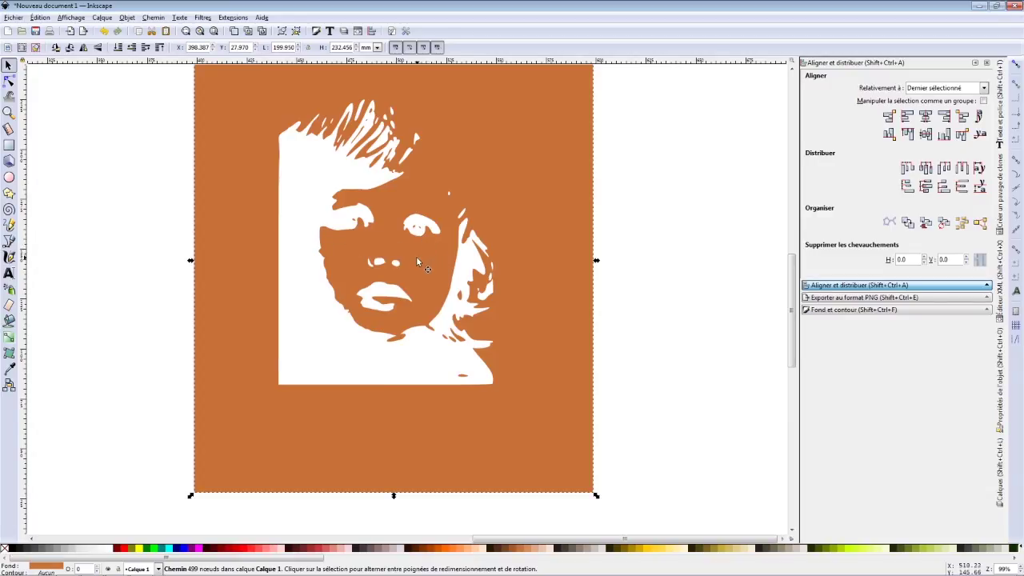
{"action": "left_click", "coordinate": [79, 104]}
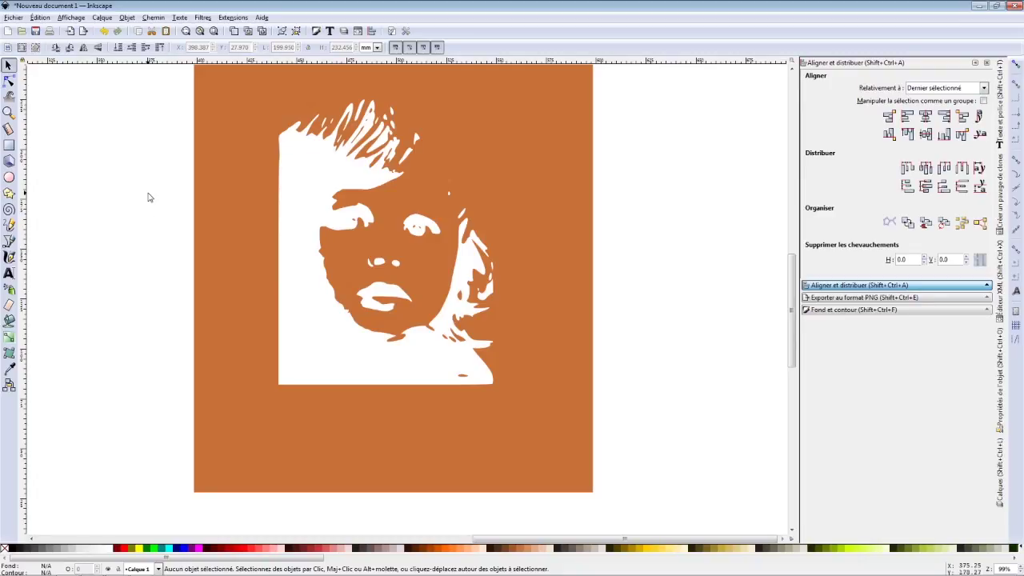
{"action": "left_click", "coordinate": [9, 319]}
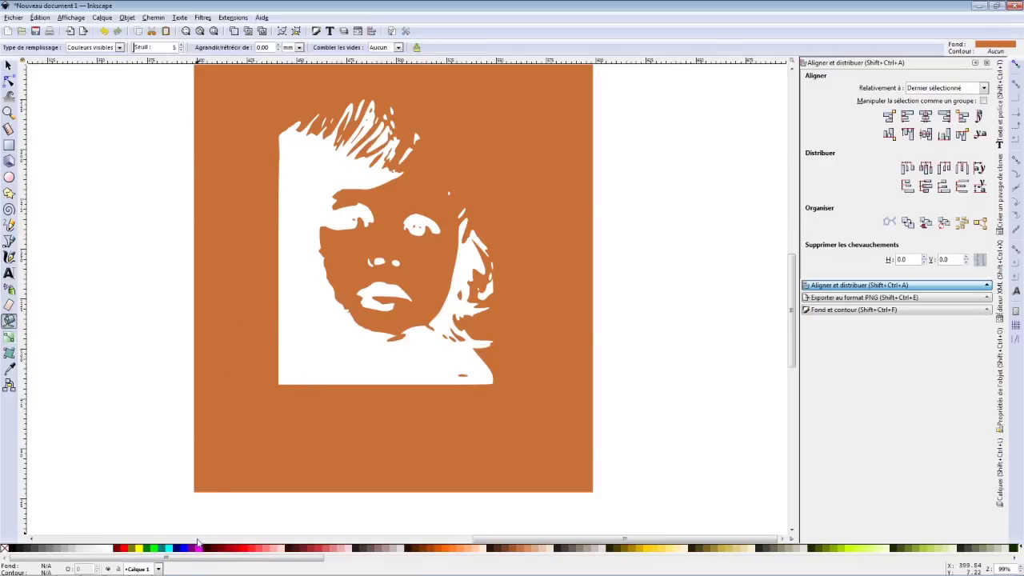
{"action": "left_click", "coordinate": [141, 550]}
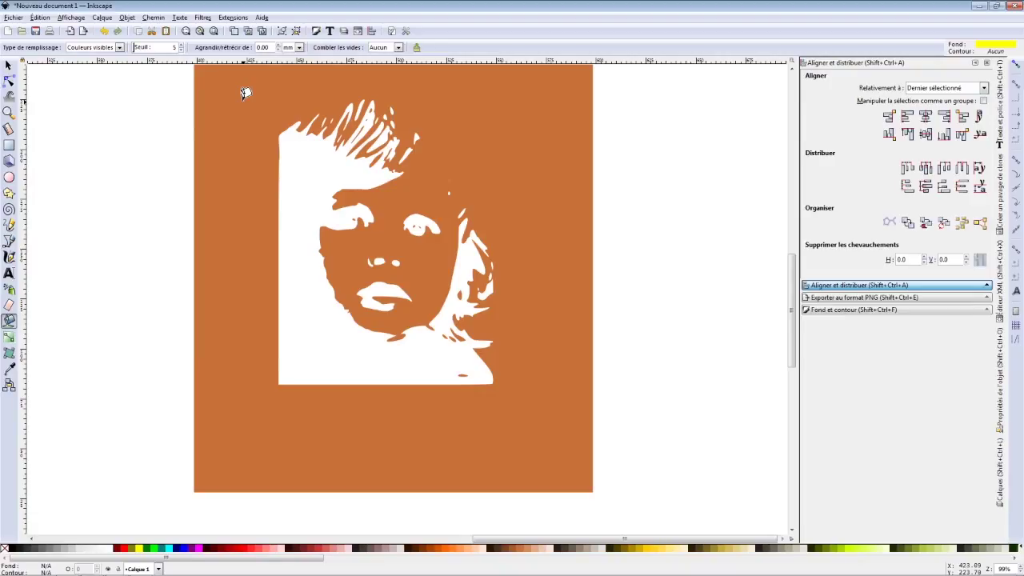
{"action": "left_click", "coordinate": [244, 93]}
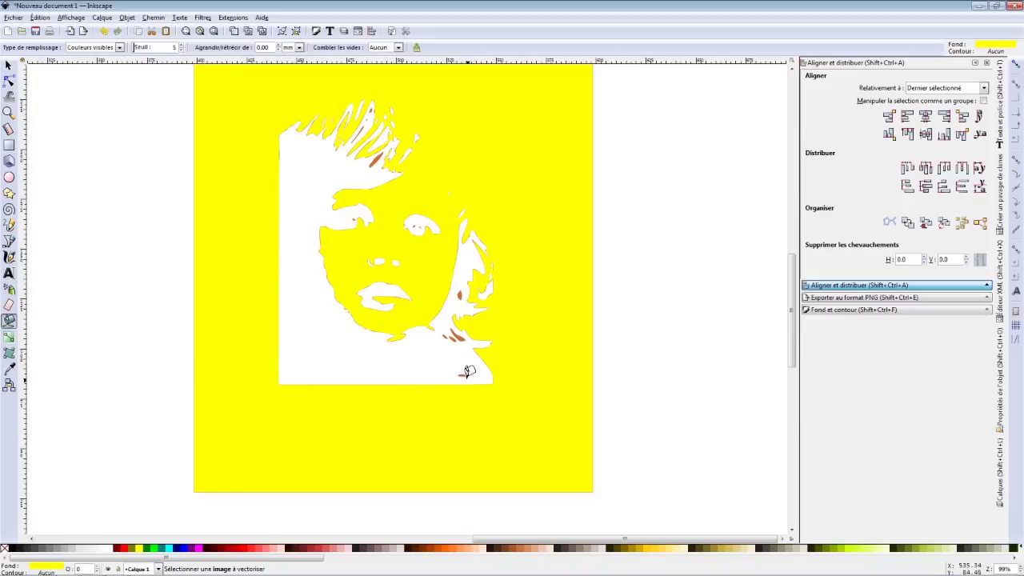
{"action": "left_click", "coordinate": [461, 320]}
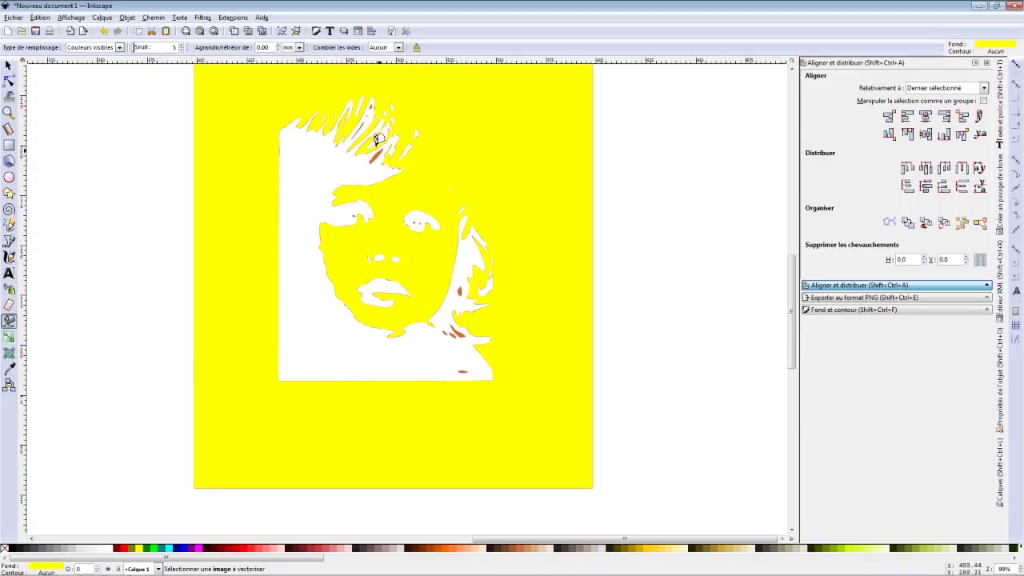
{"action": "scroll", "coordinate": [376, 102], "scroll_direction": "up", "scroll_amount": 1}
{"action": "scroll", "coordinate": [367, 104], "scroll_direction": "up", "scroll_amount": 3}
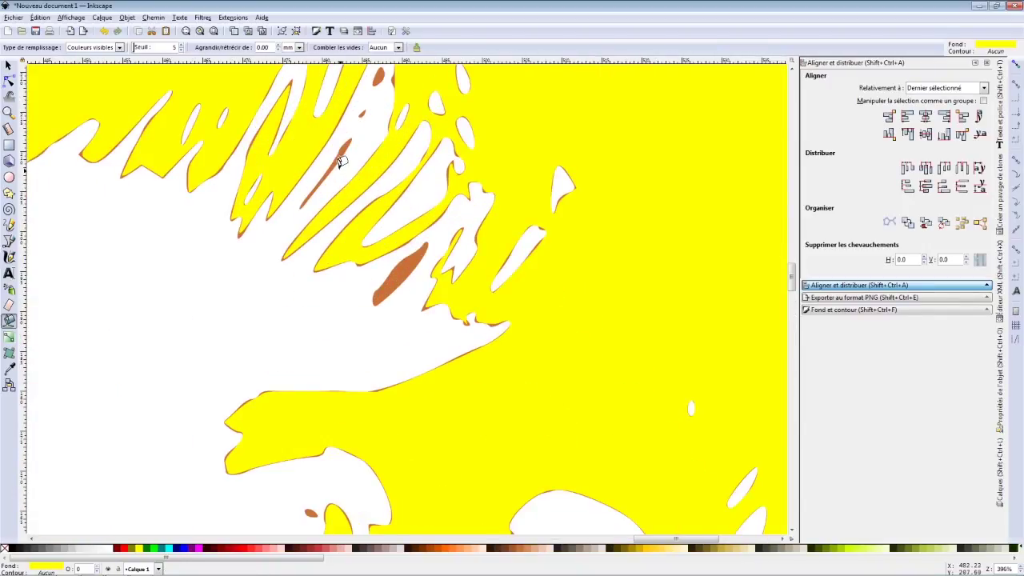
{"action": "scroll", "coordinate": [297, 157], "scroll_direction": "down", "scroll_amount": 4}
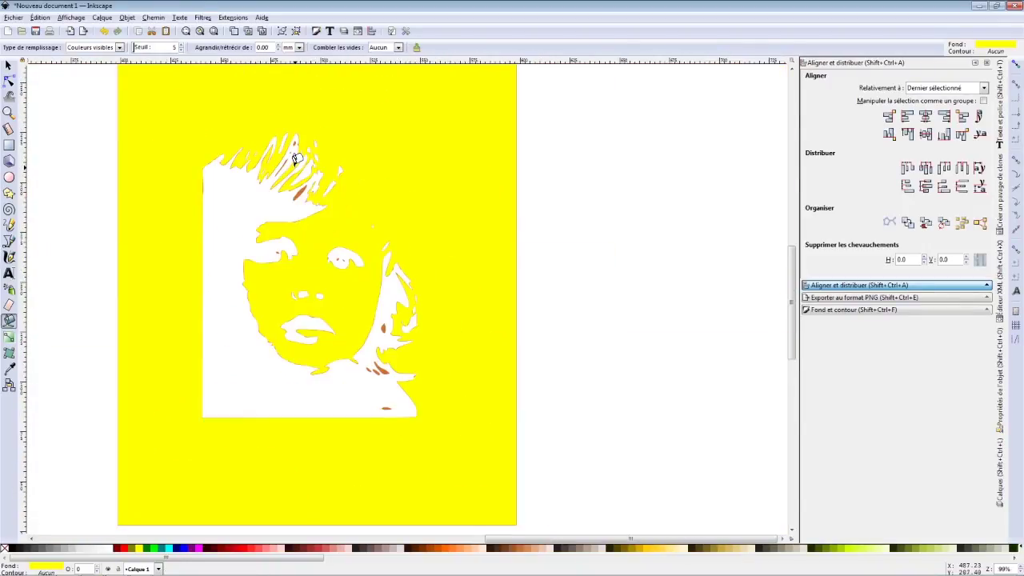
{"action": "left_click_drag", "start_coordinate": [270, 201], "coordinate": [294, 192]}
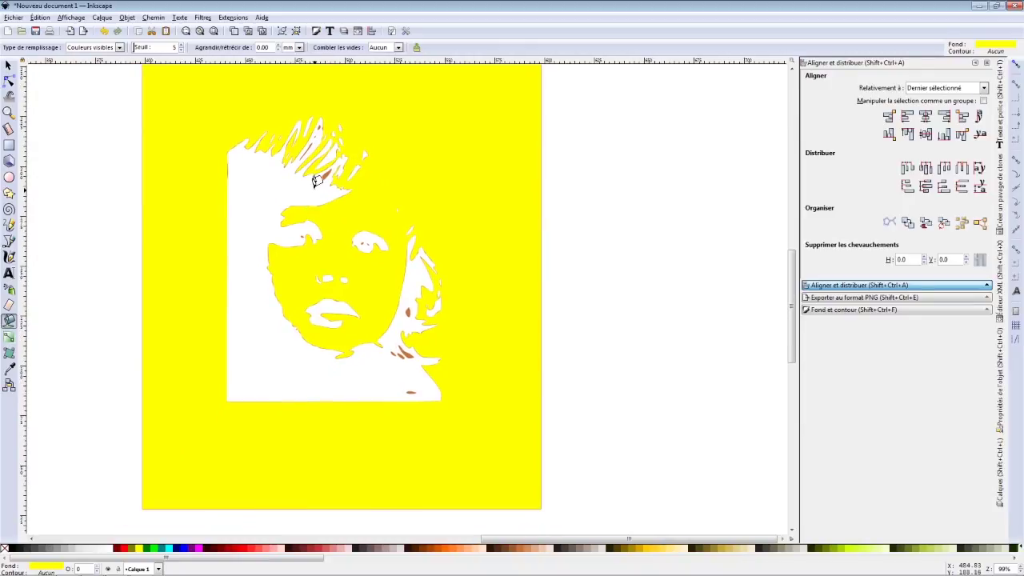
{"action": "scroll", "coordinate": [320, 175], "scroll_direction": "up", "scroll_amount": 4}
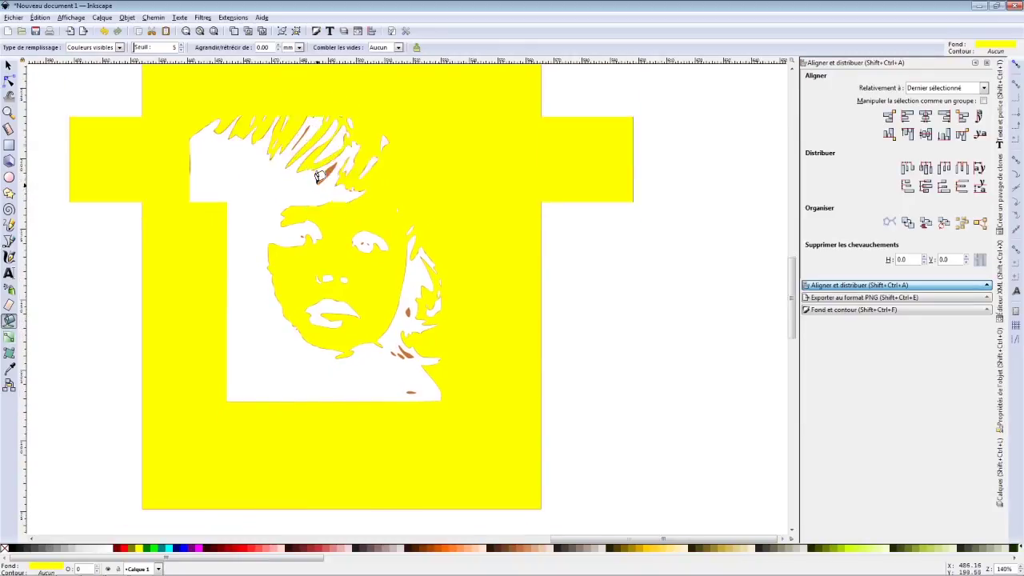
{"action": "scroll", "coordinate": [342, 166], "scroll_direction": "down", "scroll_amount": 4}
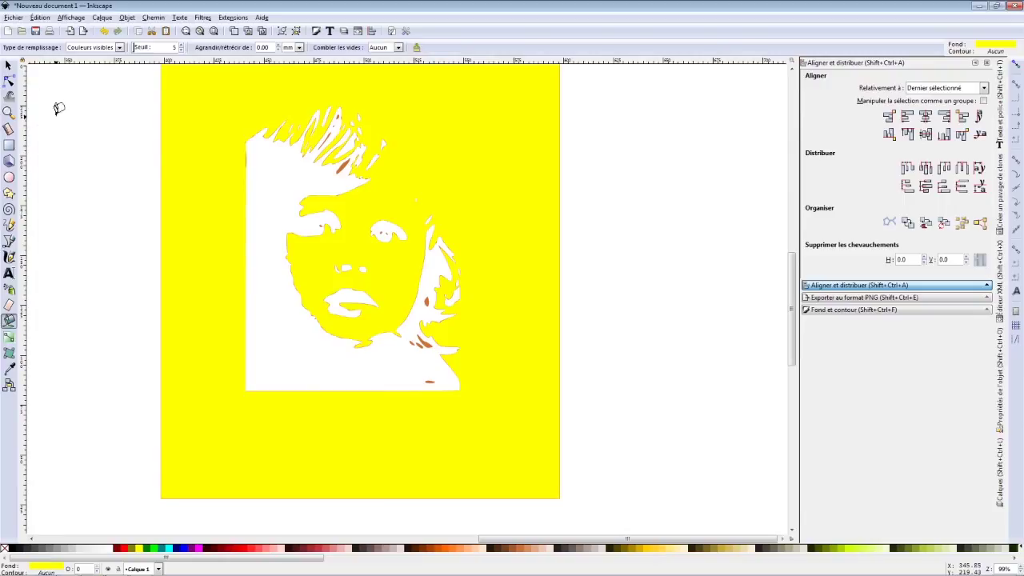
{"action": "key", "text": "Delete"}
- With the Node tool, delete a stray hair strand and lobe from the stencil
{"action": "left_click", "coordinate": [9, 81]}
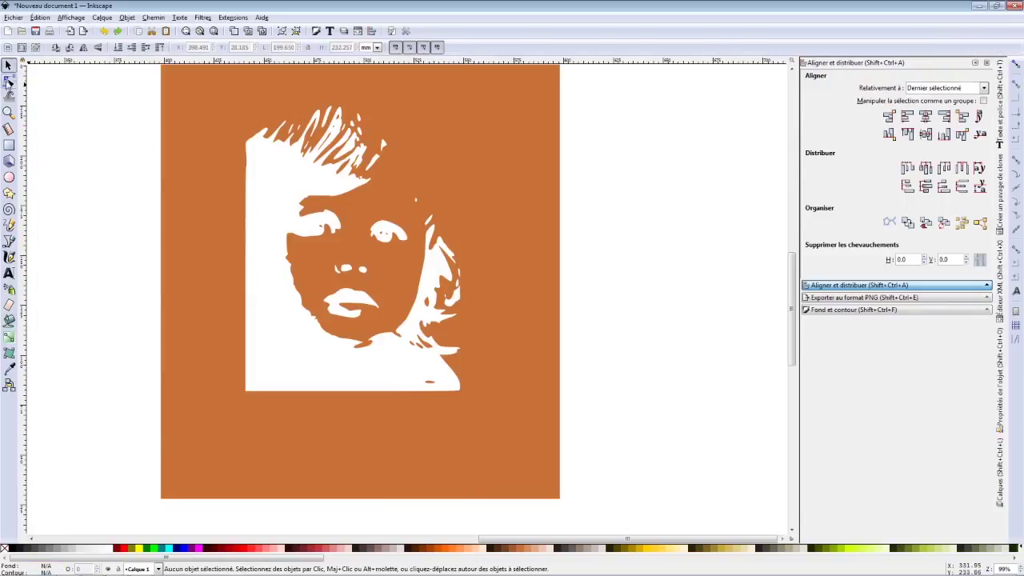
{"action": "scroll", "coordinate": [356, 166], "scroll_direction": "up", "scroll_amount": 3}
{"action": "scroll", "coordinate": [356, 165], "scroll_direction": "up", "scroll_amount": 2}
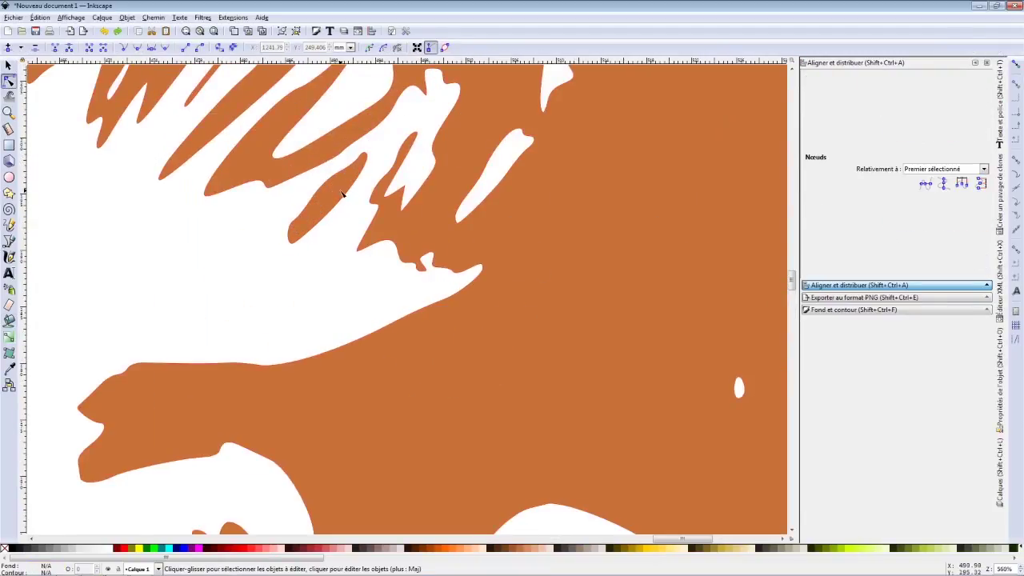
{"action": "left_click", "coordinate": [372, 163]}
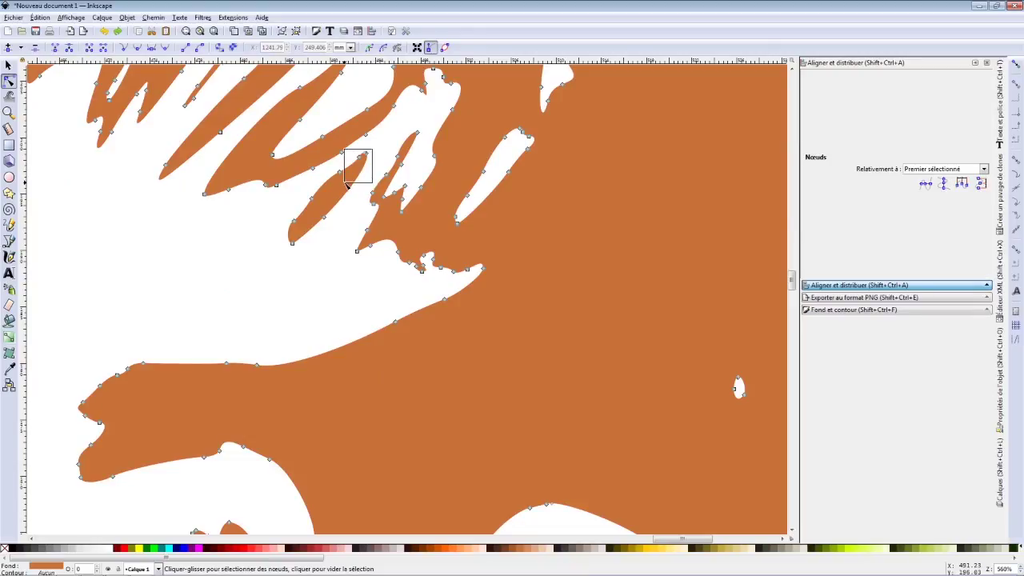
{"action": "left_click_drag", "start_coordinate": [364, 158], "coordinate": [349, 184]}
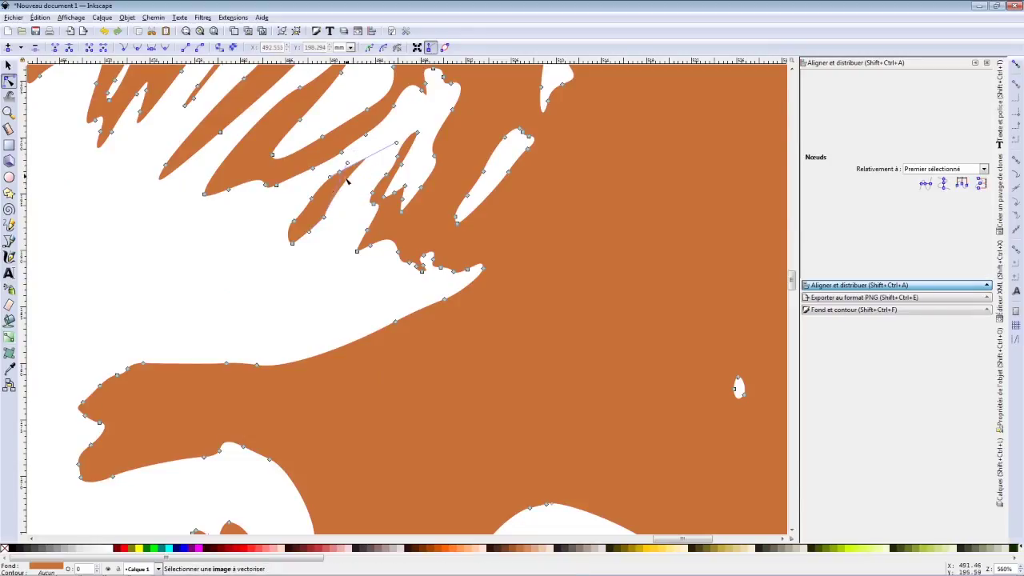
{"action": "left_click_drag", "start_coordinate": [282, 211], "coordinate": [329, 269]}
{"action": "key", "text": "Delete"}
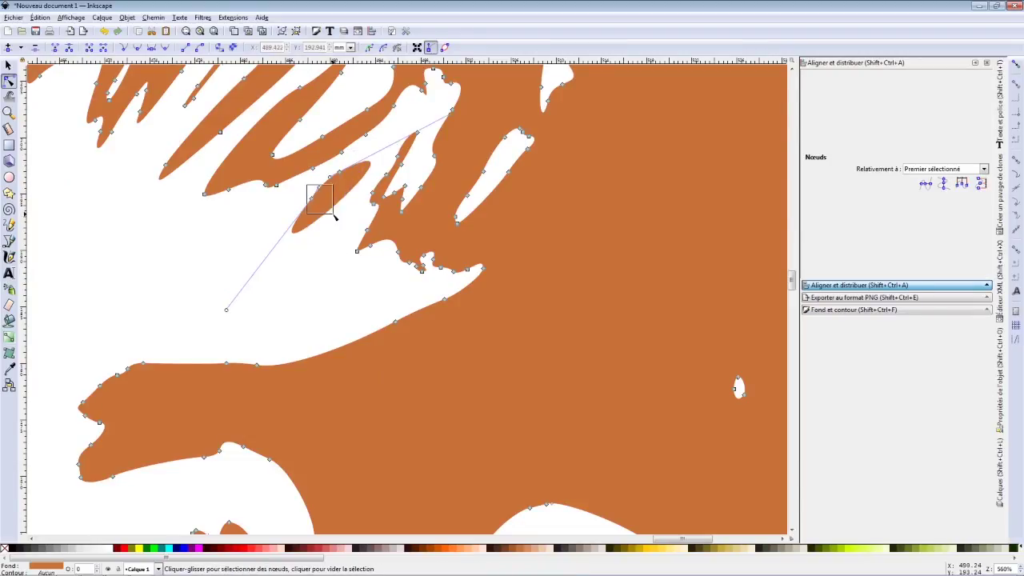
{"action": "key", "text": "Delete"}
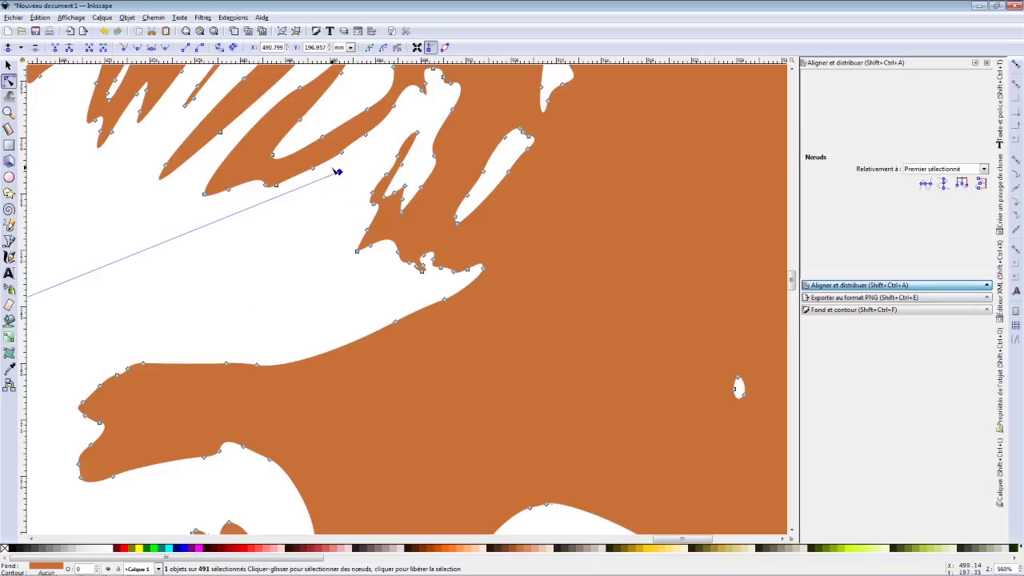
{"action": "left_click_drag", "start_coordinate": [339, 172], "coordinate": [356, 192]}
- Delete the thin teardrop strip and the small blobs beside and inside the eye
{"action": "scroll", "coordinate": [320, 208], "scroll_direction": "up", "scroll_amount": 3}
{"action": "scroll", "coordinate": [319, 208], "scroll_direction": "left", "scroll_amount": 2}
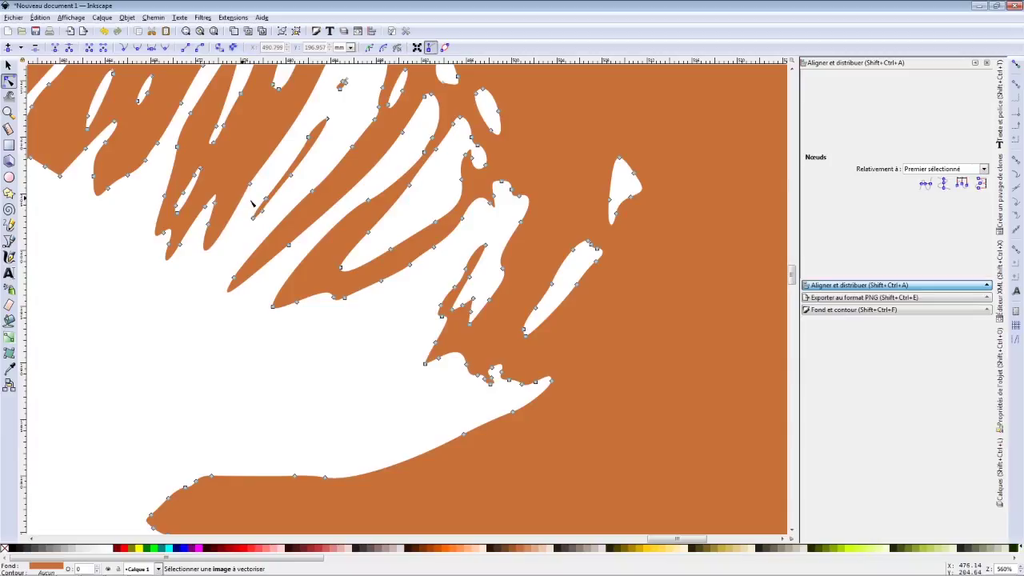
{"action": "mouse_move", "coordinate": [269, 195]}
{"action": "left_mouse_down"}
{"action": "mouse_move", "coordinate": [250, 218]}
{"action": "mouse_move", "coordinate": [327, 120]}
{"action": "left_mouse_up"}
{"action": "key", "text": "Delete"}
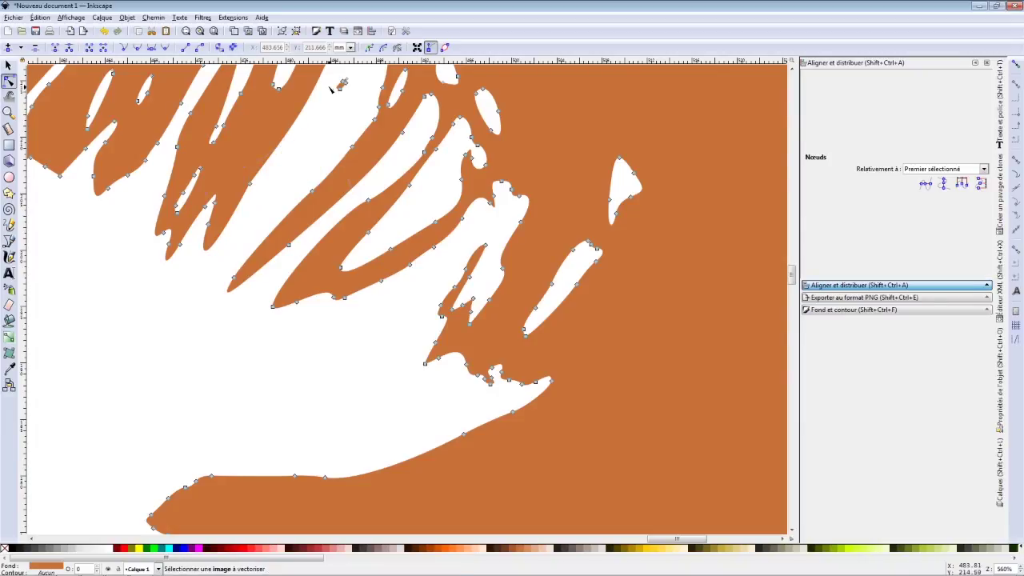
{"action": "scroll", "coordinate": [411, 200], "scroll_direction": "down", "scroll_amount": 2}
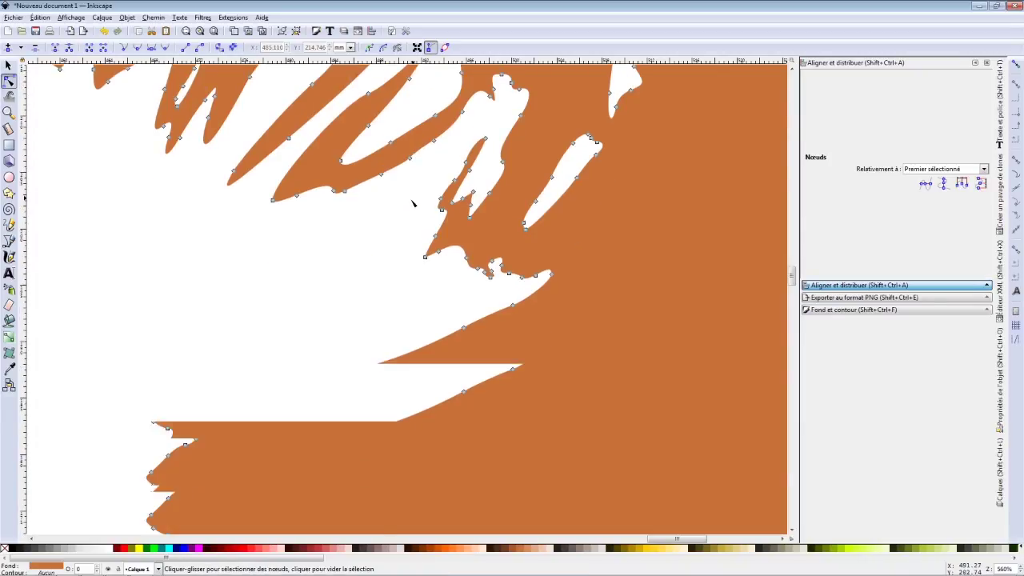
{"action": "scroll", "coordinate": [397, 219], "scroll_direction": "down", "scroll_amount": 4}
{"action": "scroll", "coordinate": [397, 218], "scroll_direction": "down", "scroll_amount": 4}
{"action": "left_click_drag", "start_coordinate": [247, 314], "coordinate": [281, 349]}
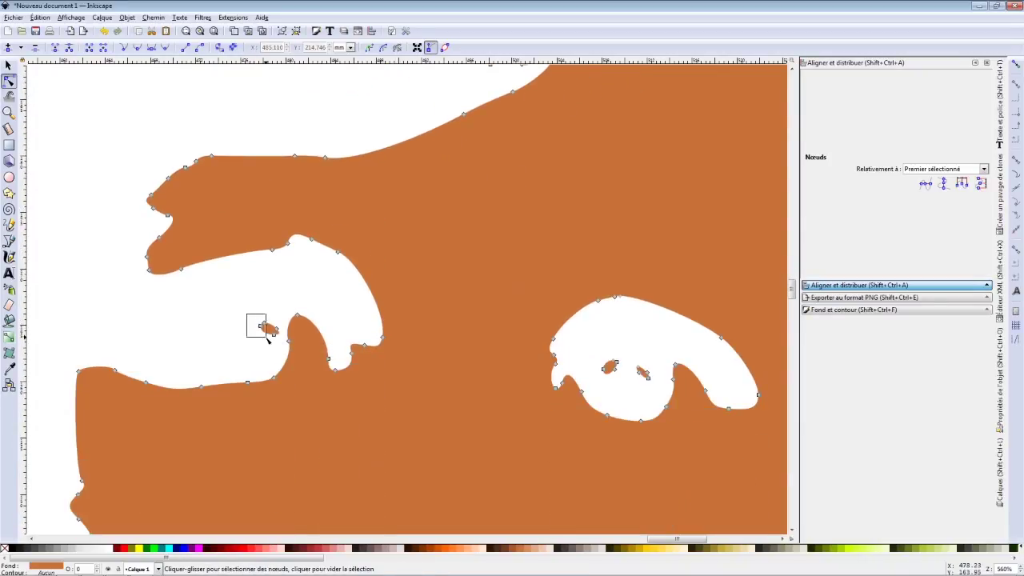
{"action": "key", "text": "Delete"}
{"action": "left_click_drag", "start_coordinate": [600, 355], "coordinate": [655, 401]}
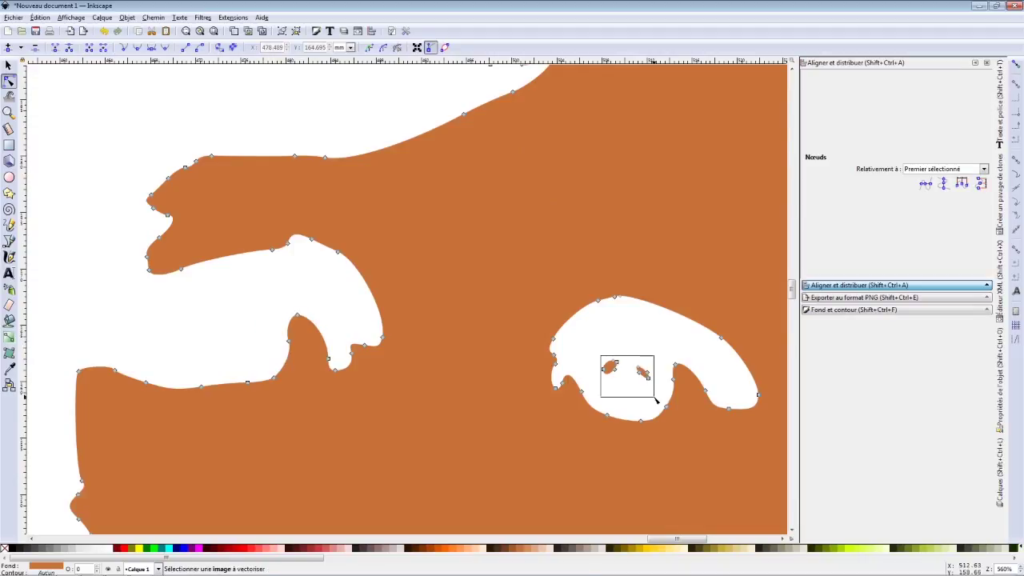
{"action": "key", "text": "Delete"}
- Delete the small blobs and sliver near the chin, then view the whole stencil
{"action": "scroll", "coordinate": [654, 402], "scroll_direction": "down", "scroll_amount": 5}
{"action": "scroll", "coordinate": [654, 401], "scroll_direction": "down", "scroll_amount": 3}
{"action": "scroll", "coordinate": [644, 412], "scroll_direction": "down", "scroll_amount": 3}
{"action": "scroll", "coordinate": [646, 416], "scroll_direction": "down", "scroll_amount": 3}
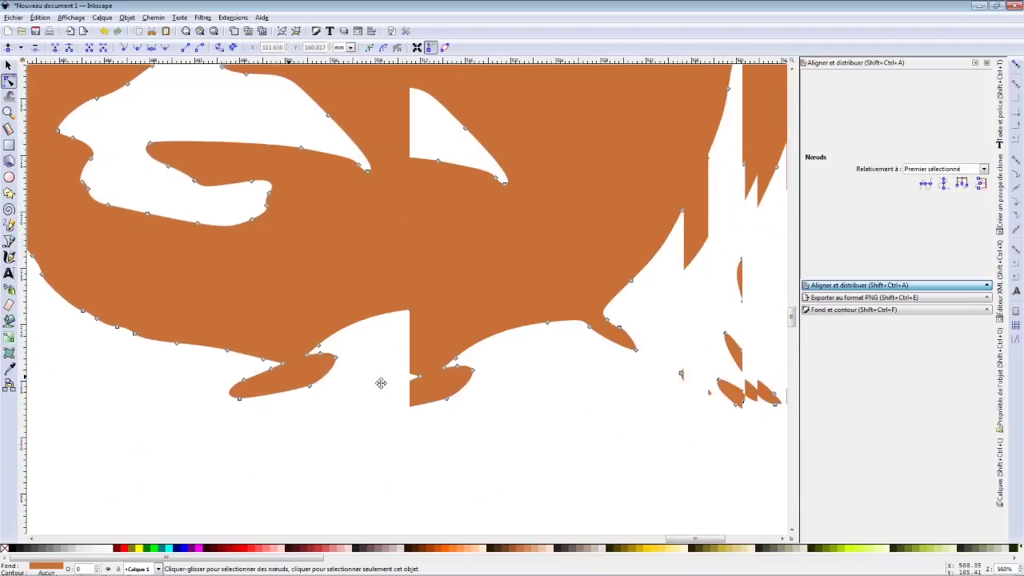
{"action": "scroll", "coordinate": [379, 381], "scroll_direction": "down", "scroll_amount": 3}
{"action": "scroll", "coordinate": [448, 392], "scroll_direction": "right", "scroll_amount": 2}
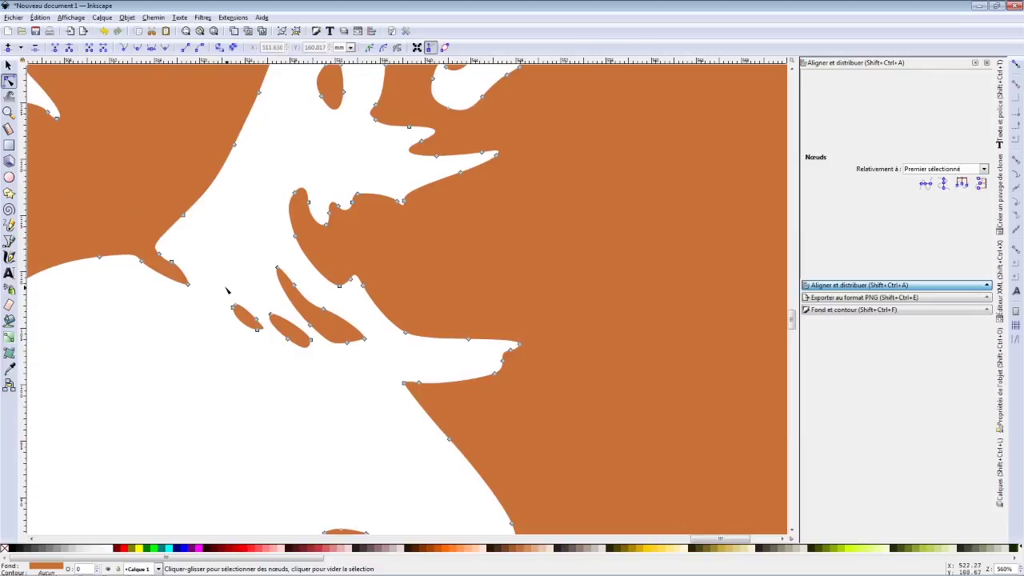
{"action": "left_click_drag", "start_coordinate": [222, 287], "coordinate": [326, 386]}
{"action": "key", "text": "Delete"}
{"action": "left_click_drag", "start_coordinate": [267, 267], "coordinate": [288, 292]}
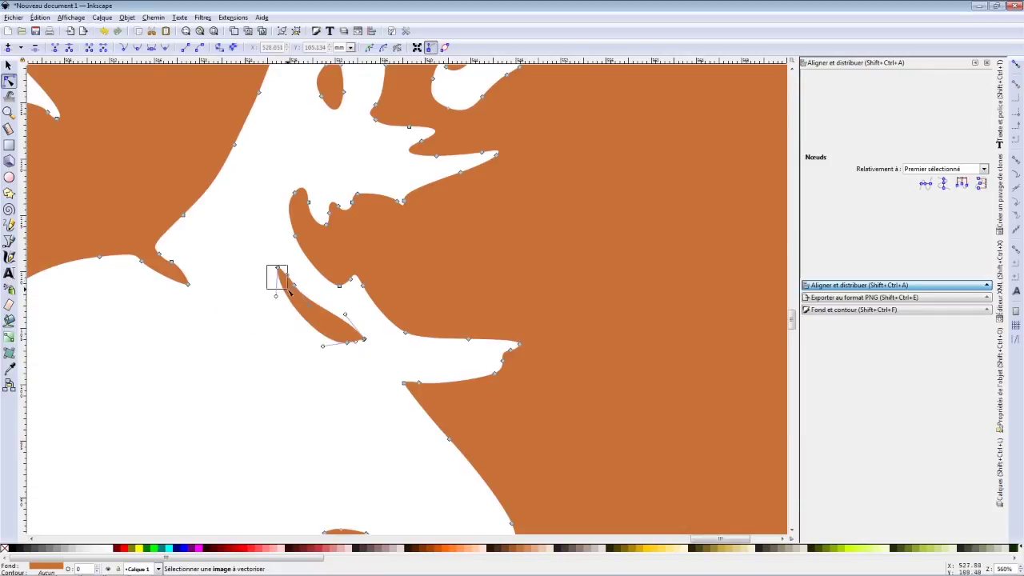
{"action": "left_click_drag", "start_coordinate": [358, 328], "coordinate": [328, 382]}
{"action": "key", "text": "Delete"}
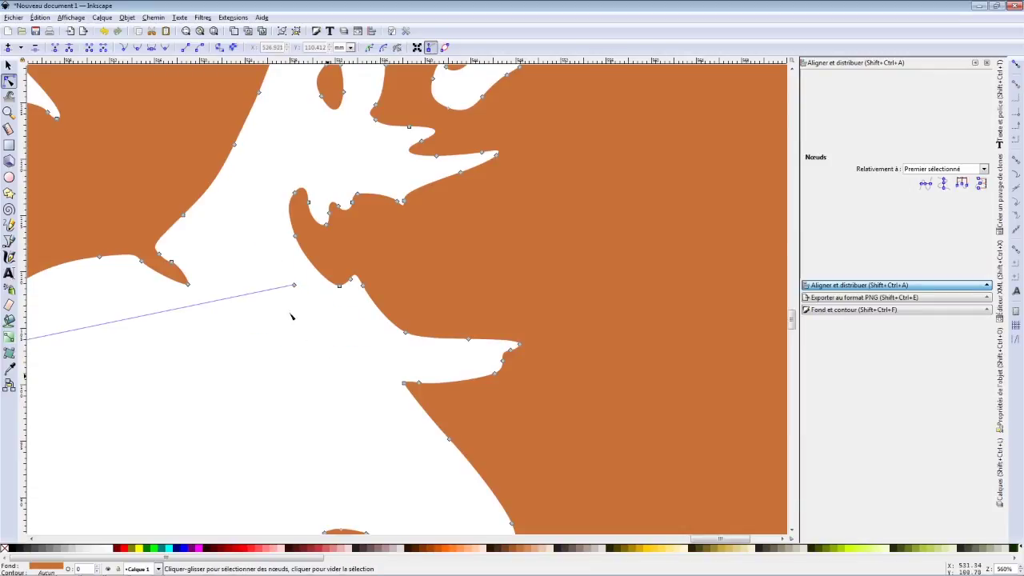
{"action": "left_click_drag", "start_coordinate": [275, 270], "coordinate": [304, 303]}
{"action": "key", "text": "grave"}
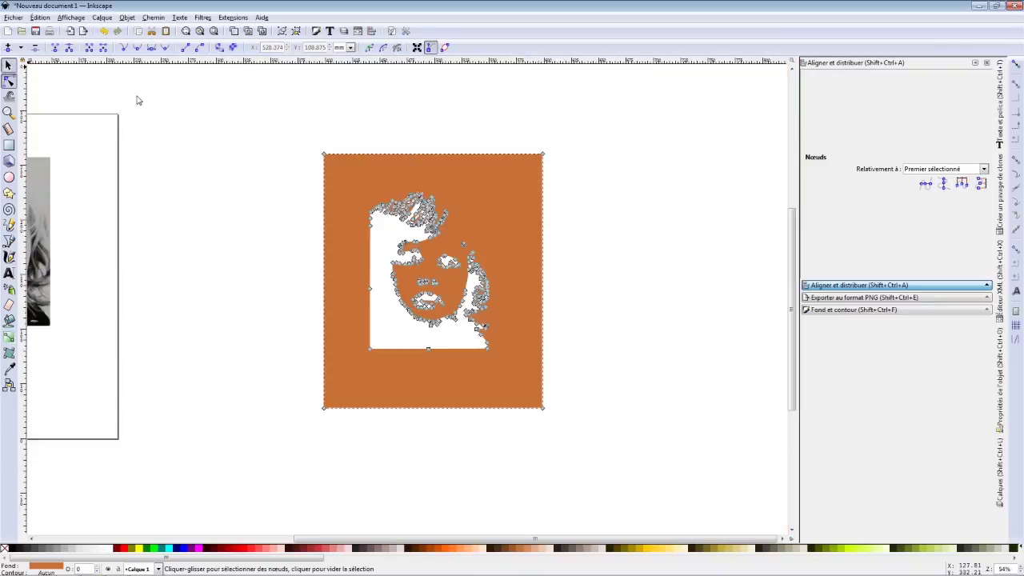
- Draw a 143.9 × 222.5 mm black rectangle and slide it behind the orange stencil
{"action": "left_click", "coordinate": [110, 105]}
{"action": "key", "text": "s"}
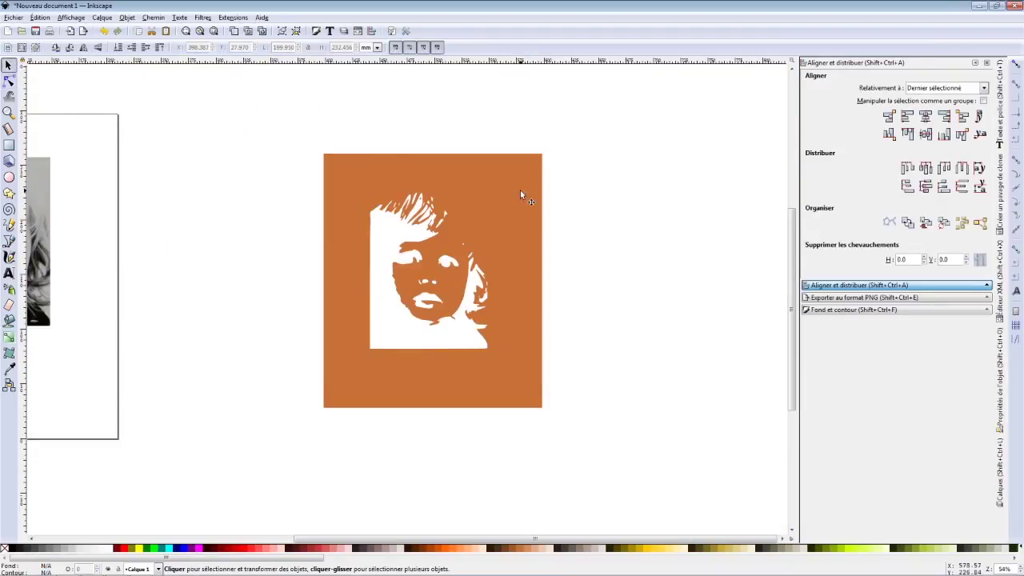
{"action": "left_click", "coordinate": [492, 156]}
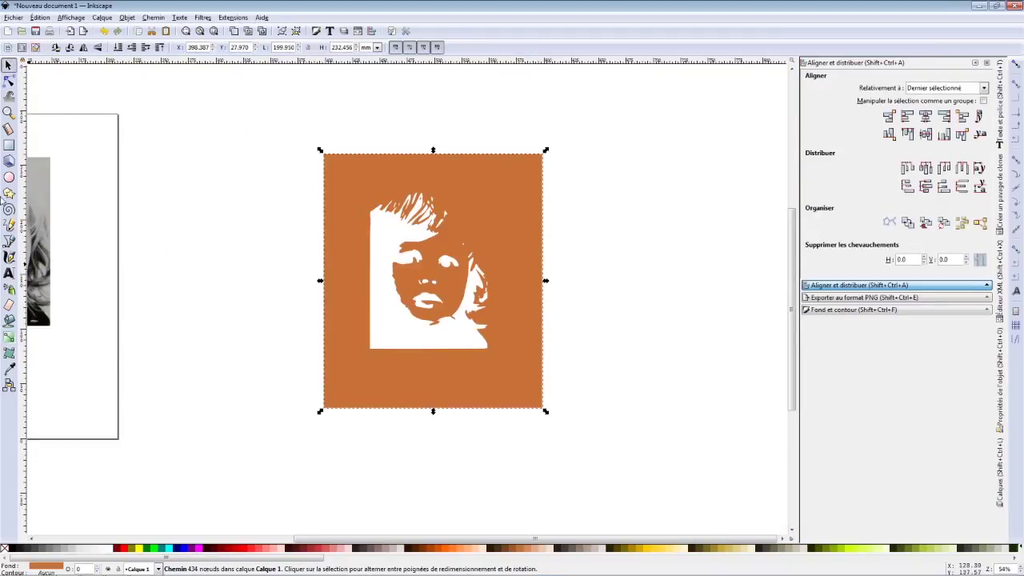
{"action": "left_click", "coordinate": [9, 144]}
{"action": "left_click_drag", "start_coordinate": [164, 150], "coordinate": [321, 393]}
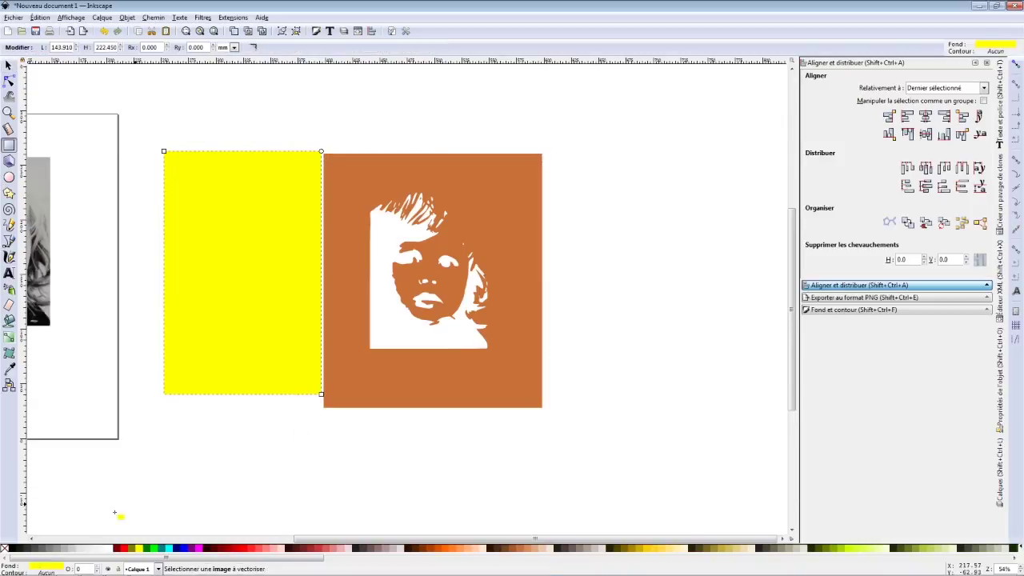
{"action": "left_click", "coordinate": [25, 549]}
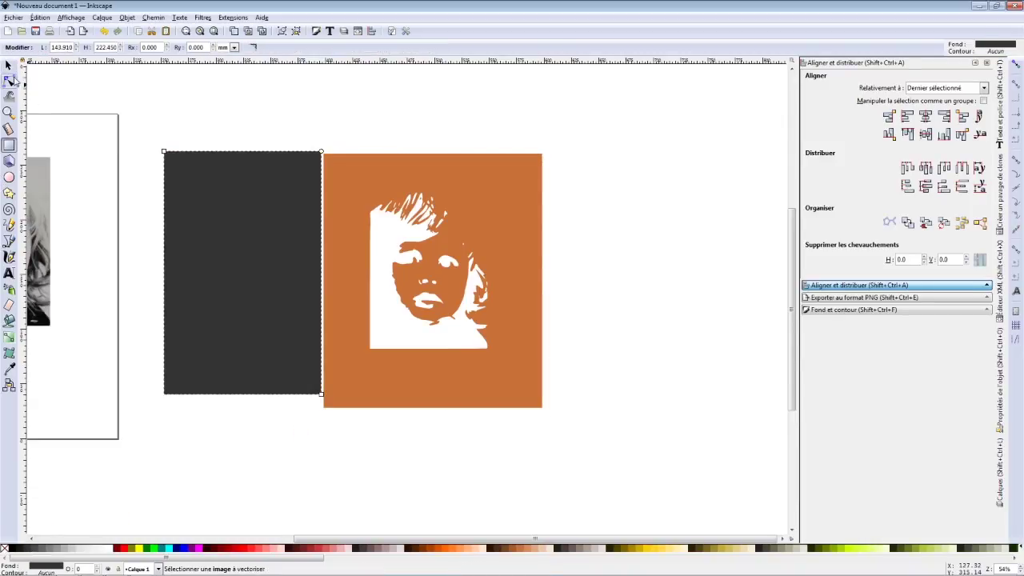
{"action": "left_click", "coordinate": [4, 549]}
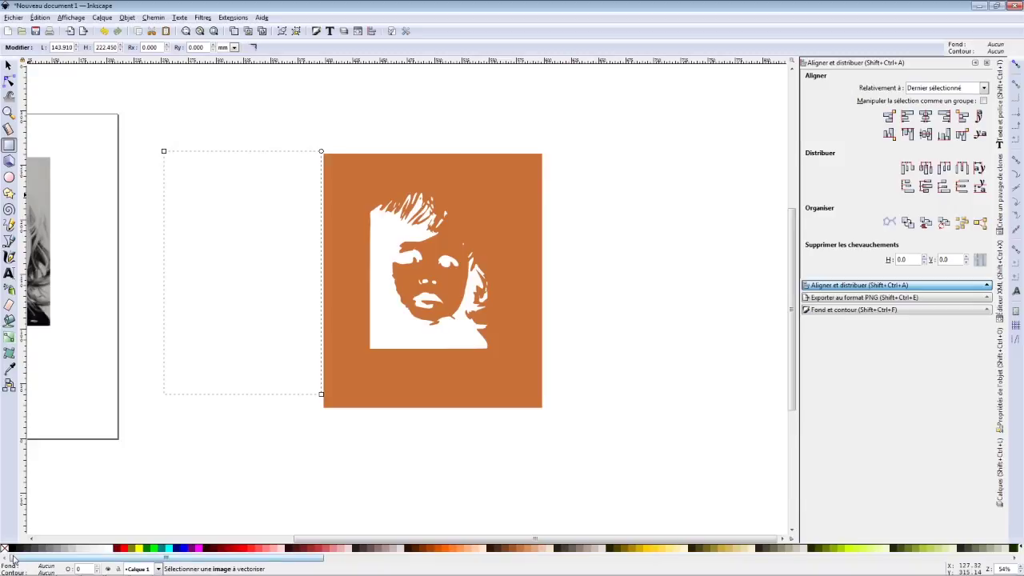
{"action": "left_click", "coordinate": [12, 548]}
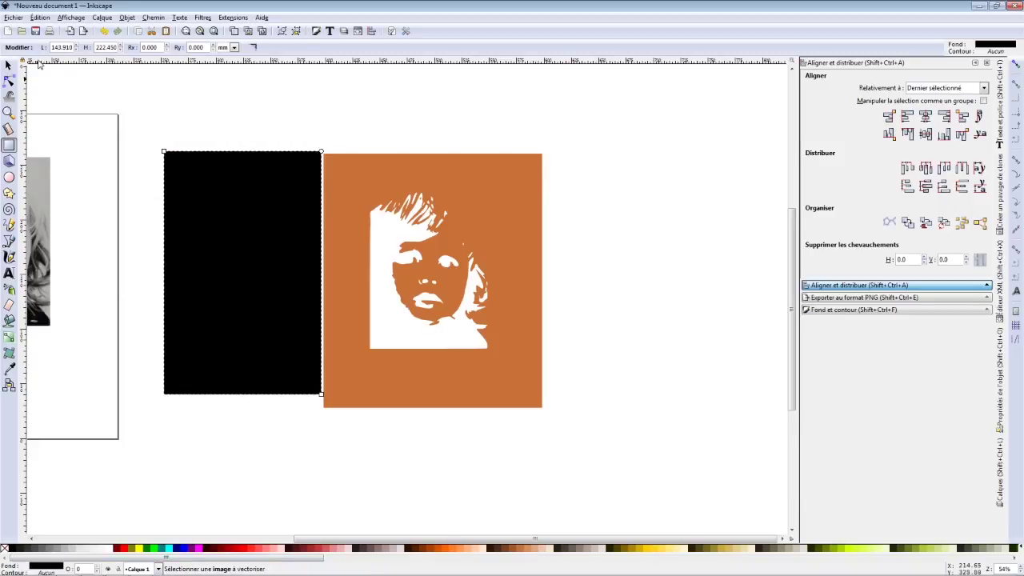
{"action": "left_click", "coordinate": [8, 65]}
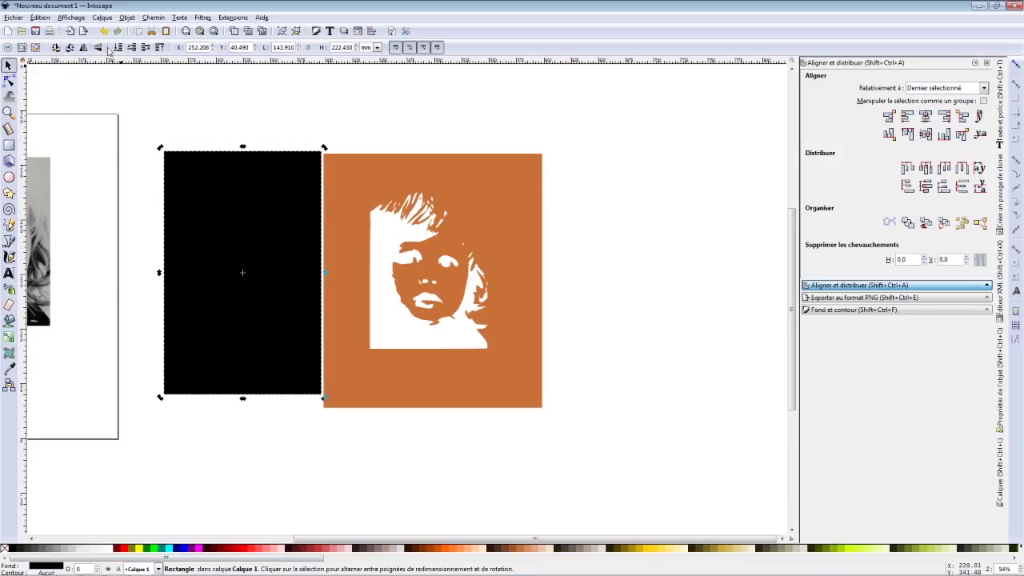
{"action": "left_click_drag", "start_coordinate": [242, 212], "coordinate": [402, 226]}
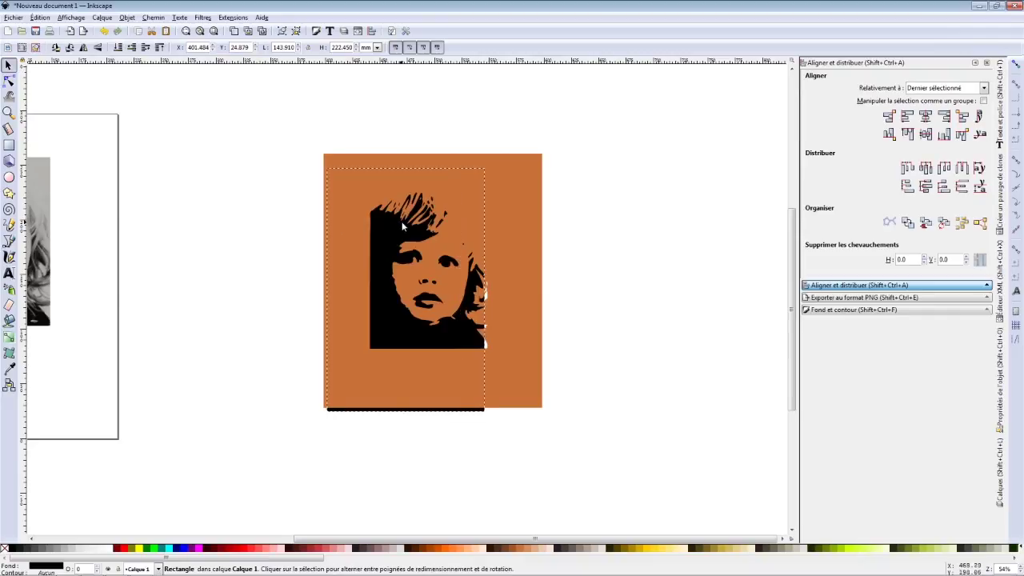
- Zoom out and drag the grey photo off the page, left of the orange square
{"action": "left_click", "coordinate": [402, 110]}
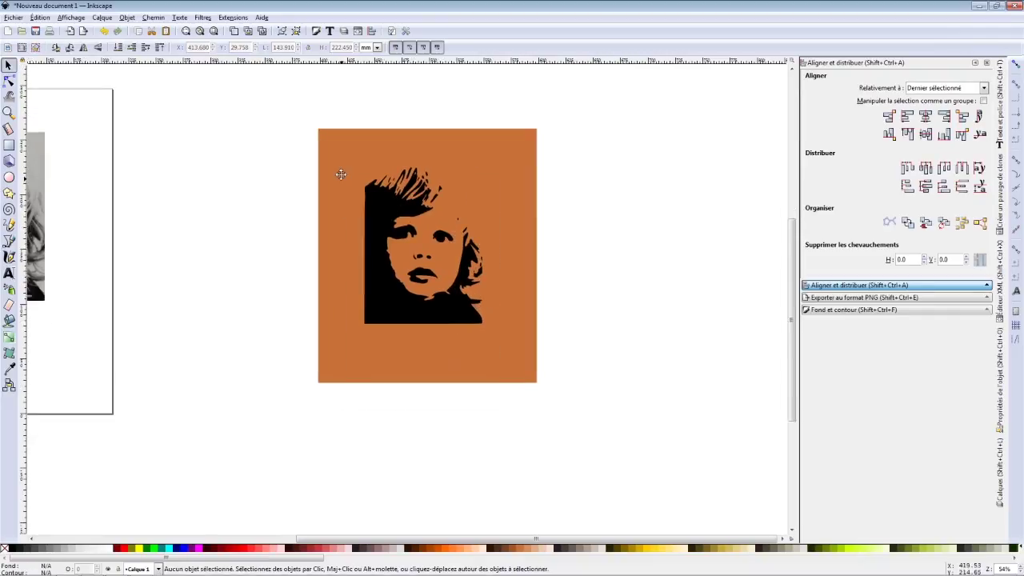
{"action": "scroll", "coordinate": [340, 174], "scroll_direction": "down", "scroll_amount": 2}
{"action": "scroll", "coordinate": [192, 200], "scroll_direction": "down", "scroll_amount": 2, "text": "ctrl"}
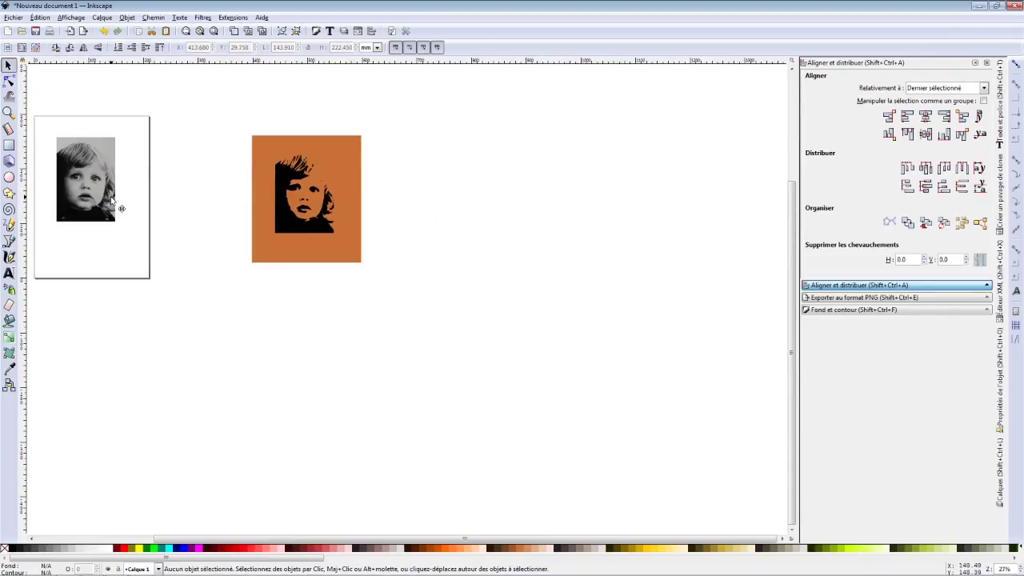
{"action": "left_click_drag", "start_coordinate": [112, 200], "coordinate": [241, 210]}
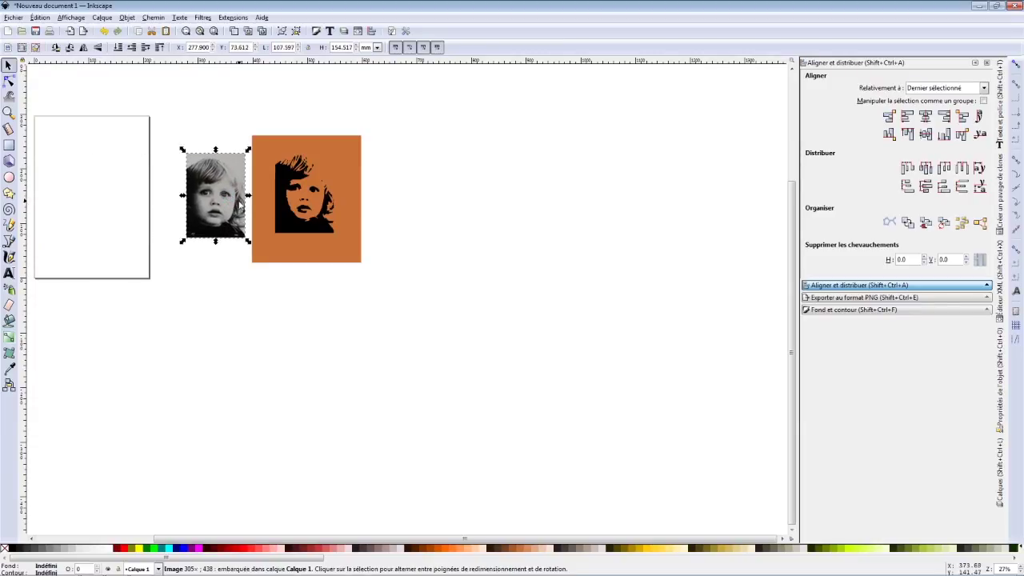
- Nudge the photo slightly left, then reselect it for tracing via the Chemin menu
{"action": "scroll", "coordinate": [239, 207], "scroll_direction": "up", "scroll_amount": 3, "text": "ctrl"}
{"action": "scroll", "coordinate": [329, 163], "scroll_direction": "up", "scroll_amount": 1}
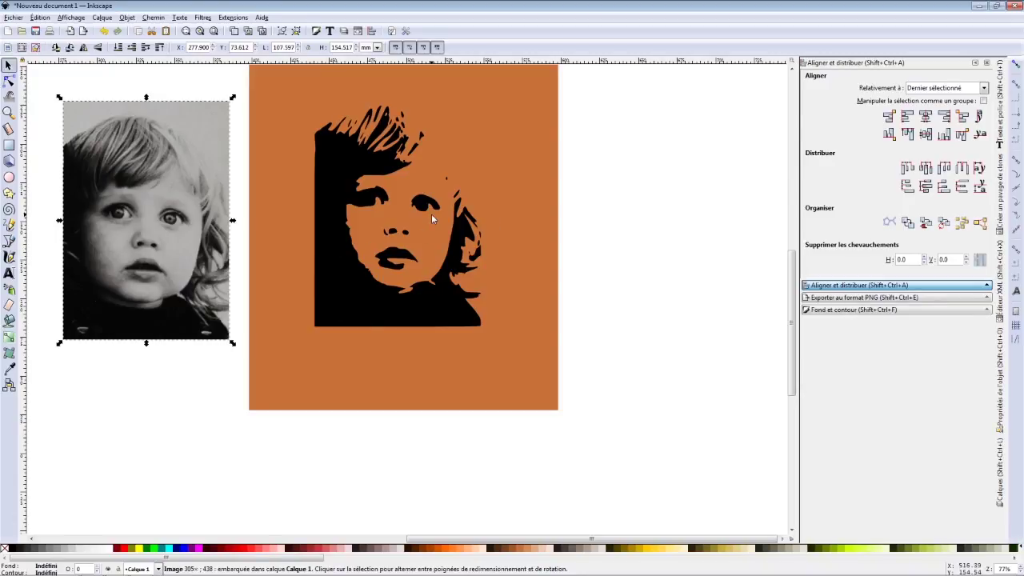
{"action": "scroll", "coordinate": [399, 228], "scroll_direction": "up", "scroll_amount": 1, "text": "ctrl"}
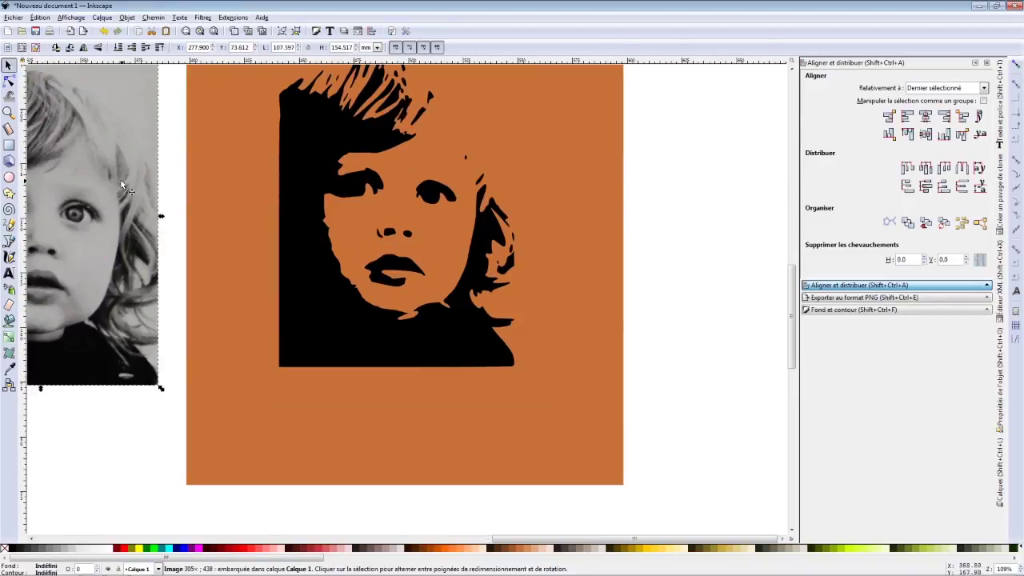
{"action": "scroll", "coordinate": [158, 189], "scroll_direction": "down", "scroll_amount": 1, "text": "ctrl"}
{"action": "scroll", "coordinate": [158, 189], "scroll_direction": "down", "scroll_amount": 1, "text": "ctrl"}
{"action": "left_click_drag", "start_coordinate": [124, 163], "coordinate": [121, 163]}
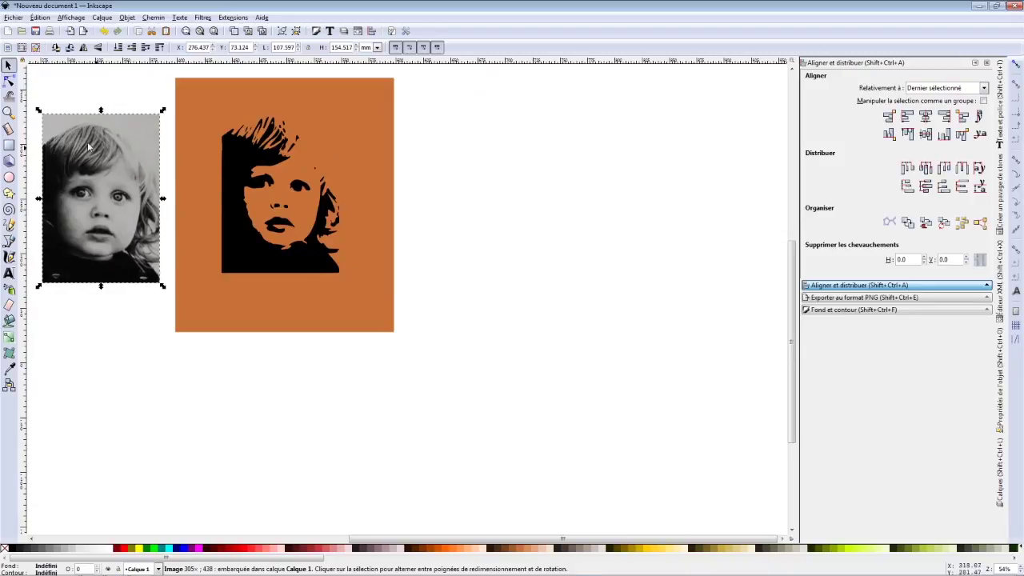
{"action": "left_click", "coordinate": [82, 84]}
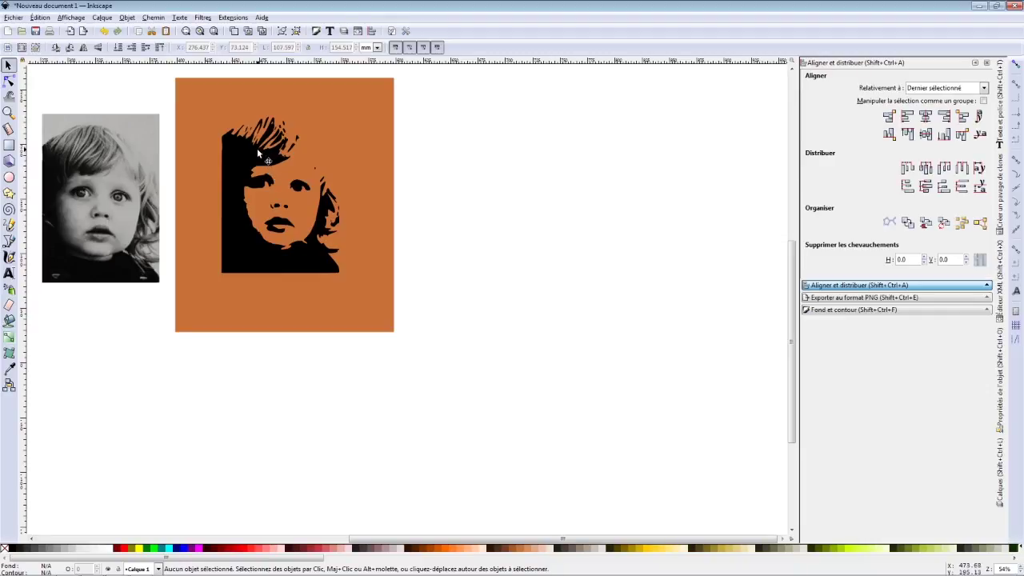
{"action": "left_click", "coordinate": [120, 149]}
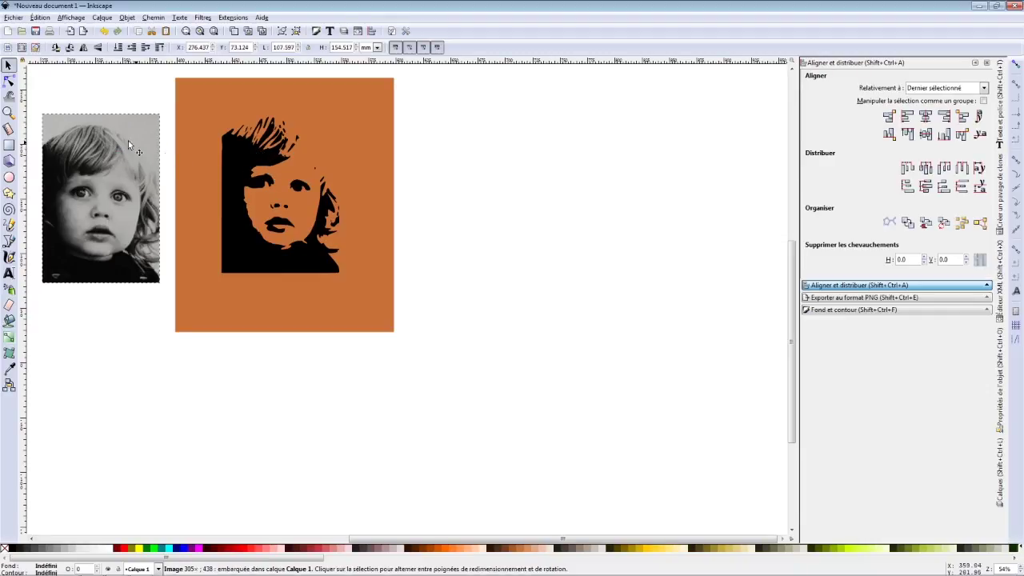
{"action": "left_click", "coordinate": [8, 64]}
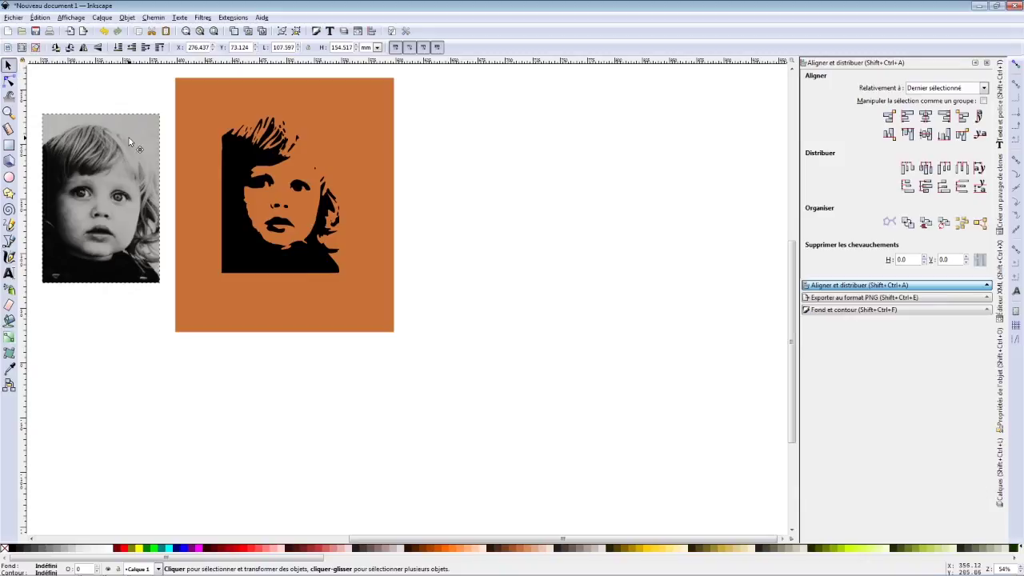
{"action": "left_click", "coordinate": [153, 17]}
- Trace the photo with Niveaux de gris and move the traced portrait right of the orange square
{"action": "left_click", "coordinate": [195, 53]}
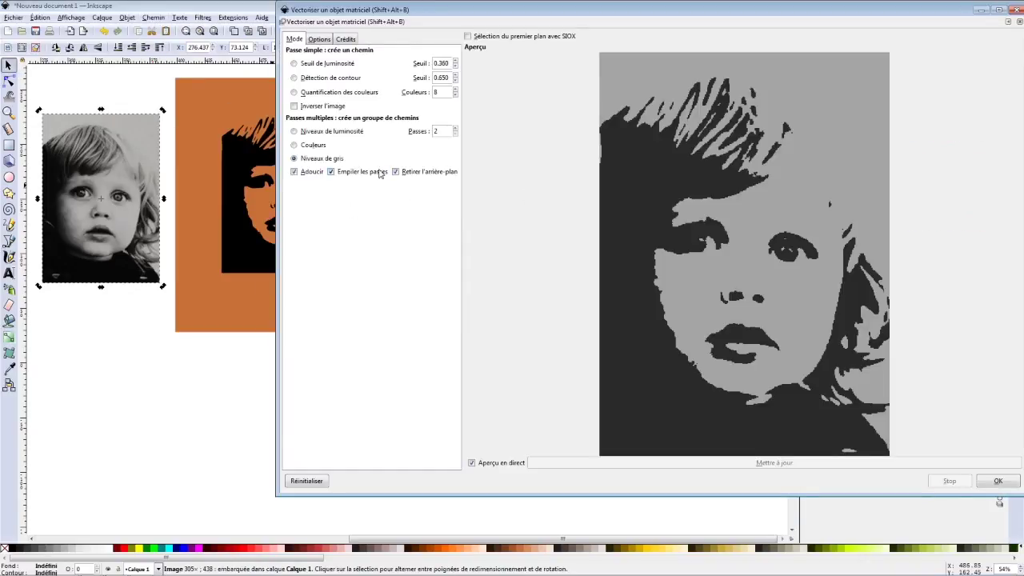
{"action": "left_click", "coordinate": [1005, 482]}
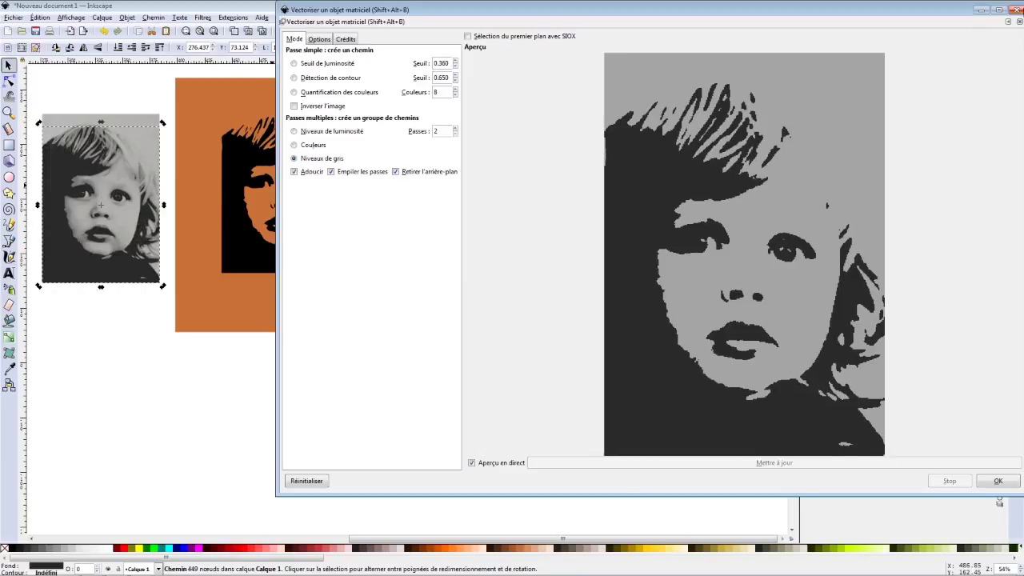
{"action": "left_click", "coordinate": [1016, 9]}
{"action": "left_click_drag", "start_coordinate": [67, 174], "coordinate": [449, 167]}
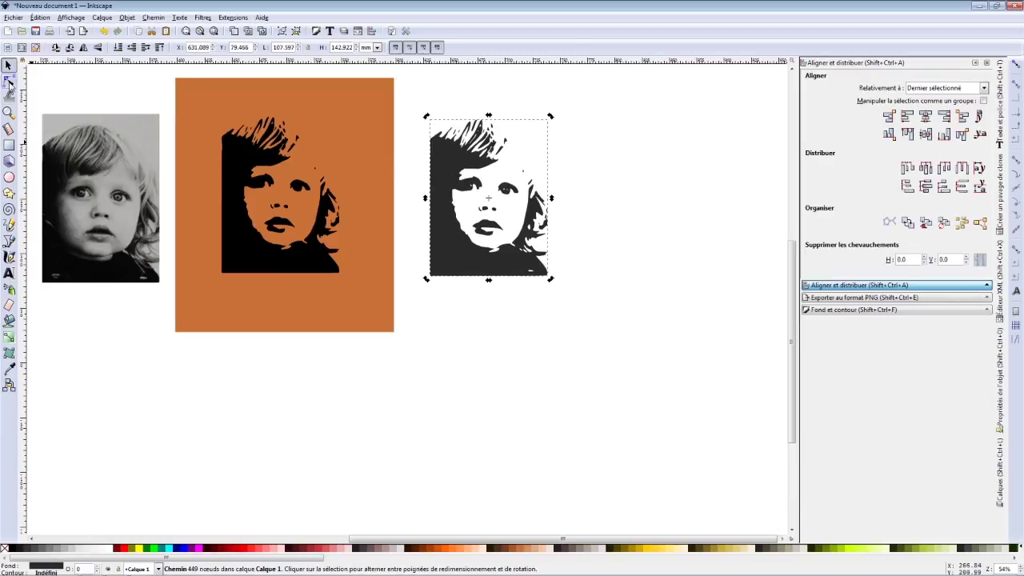
- Simplify the traced portrait path repeatedly with Chemin > Simplifier and Ctrl+L
{"action": "left_click", "coordinate": [153, 17]}
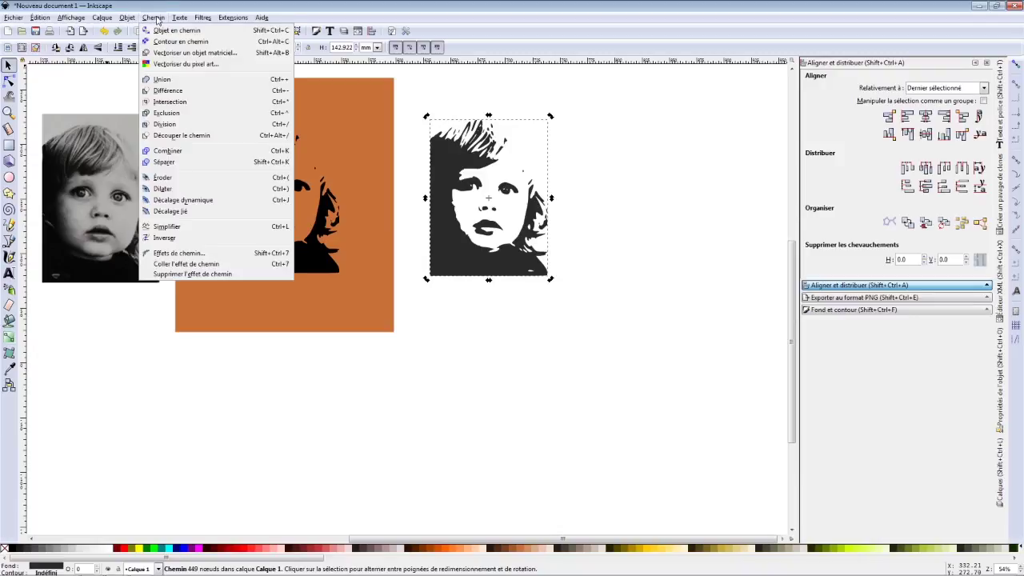
{"action": "left_click", "coordinate": [163, 228]}
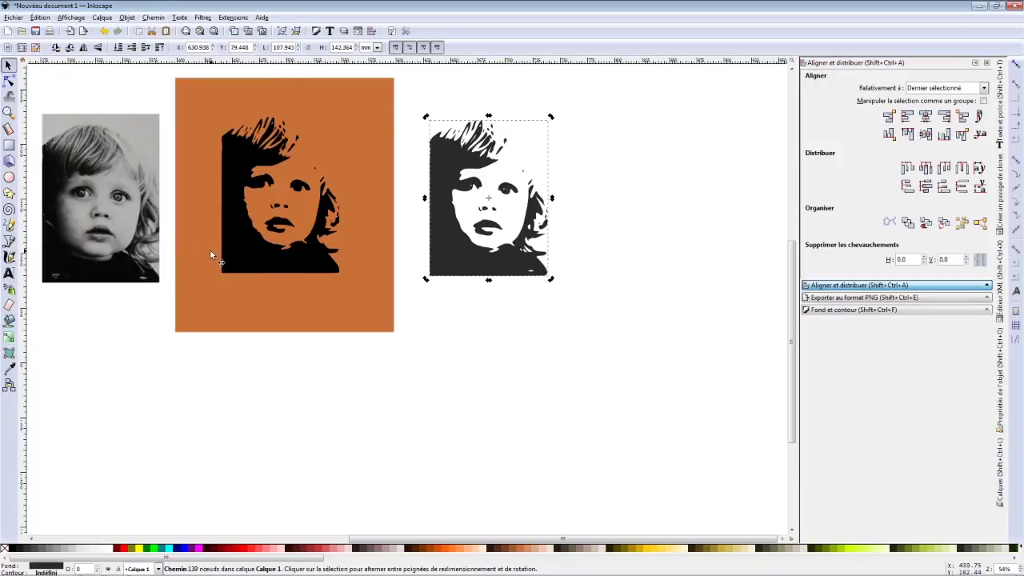
{"action": "key", "text": "ctrl+z"}
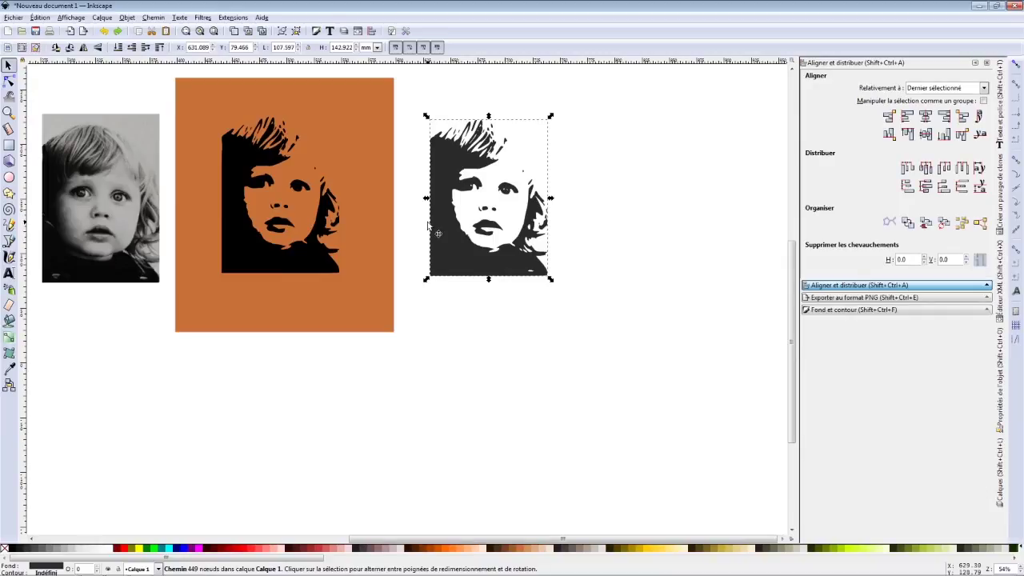
{"action": "left_click", "coordinate": [154, 18]}
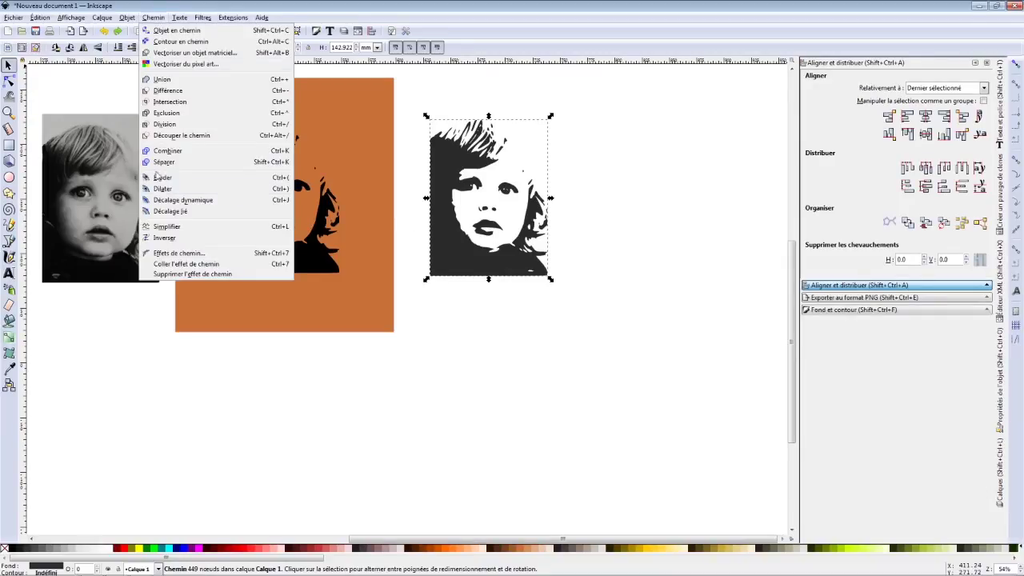
{"action": "left_click", "coordinate": [161, 229]}
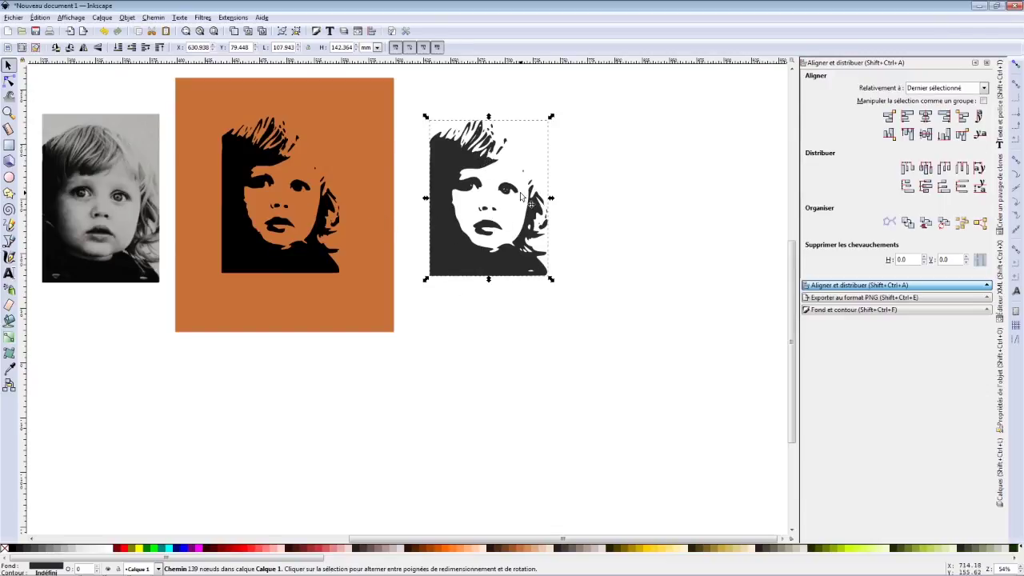
{"action": "left_click", "coordinate": [162, 18]}
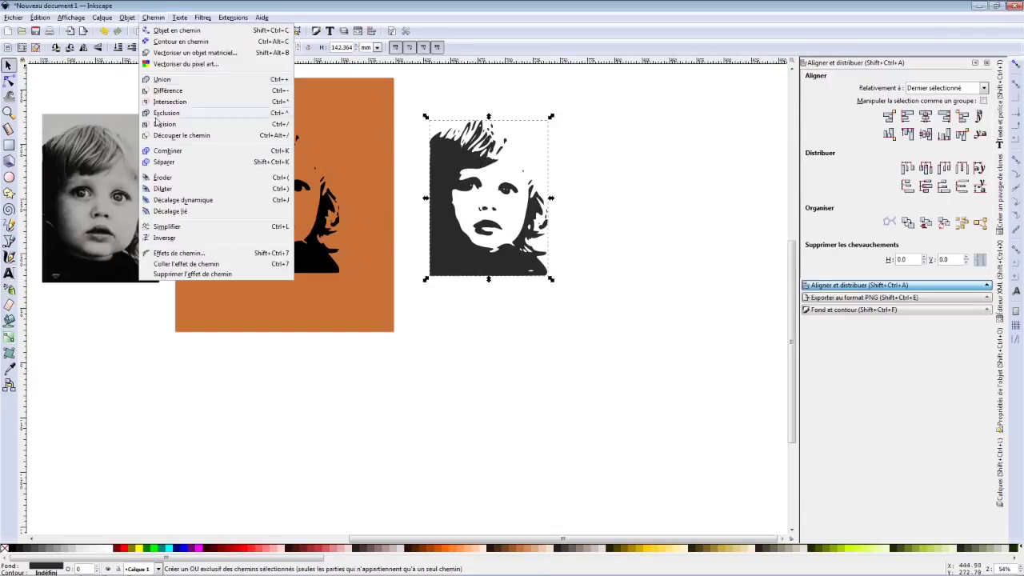
{"action": "left_click", "coordinate": [164, 234]}
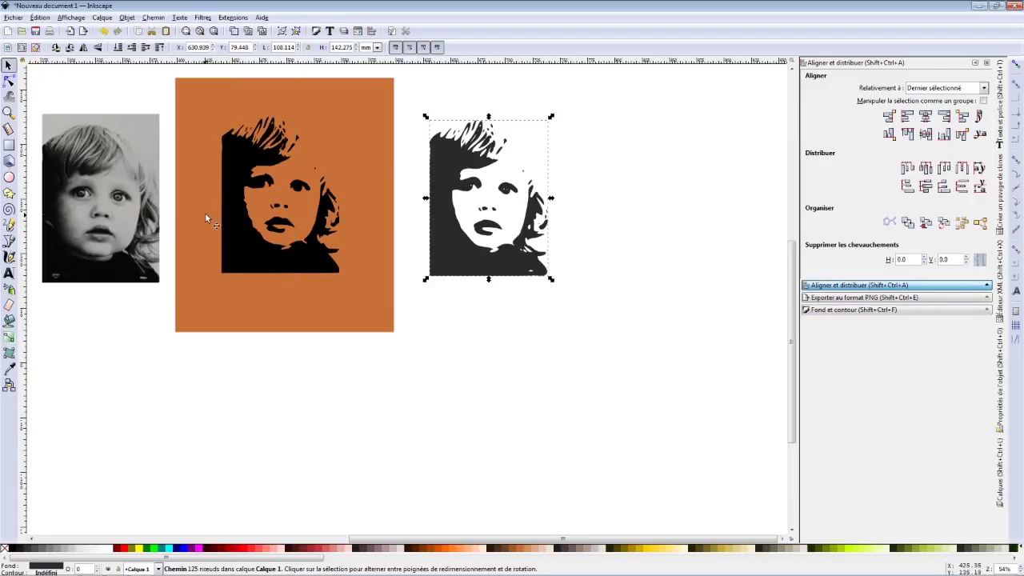
{"action": "key", "text": "ctrl+l"}
- Fill the traced face silhouette with pure black
{"action": "key", "text": "Escape"}
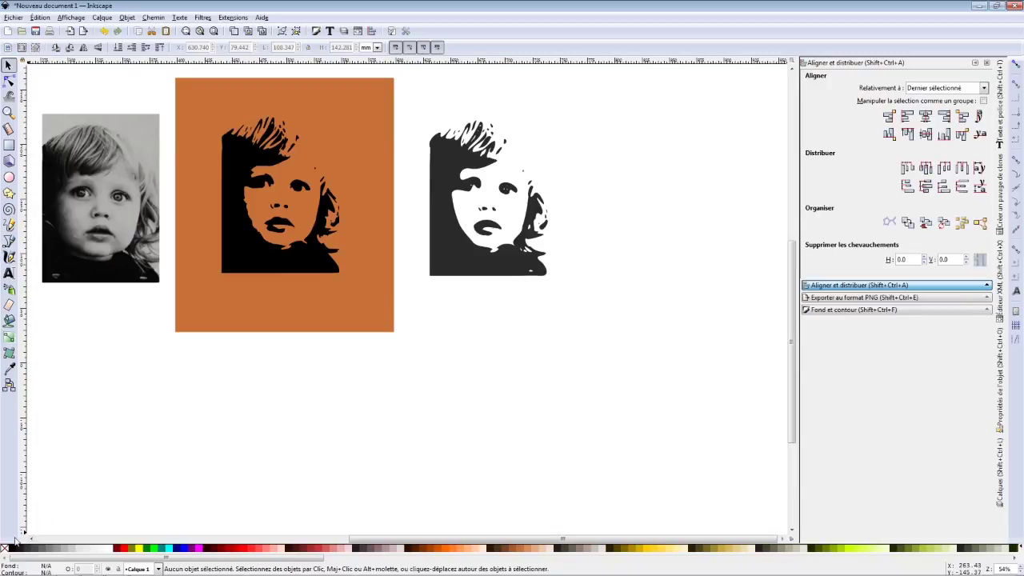
{"action": "left_click", "coordinate": [544, 260]}
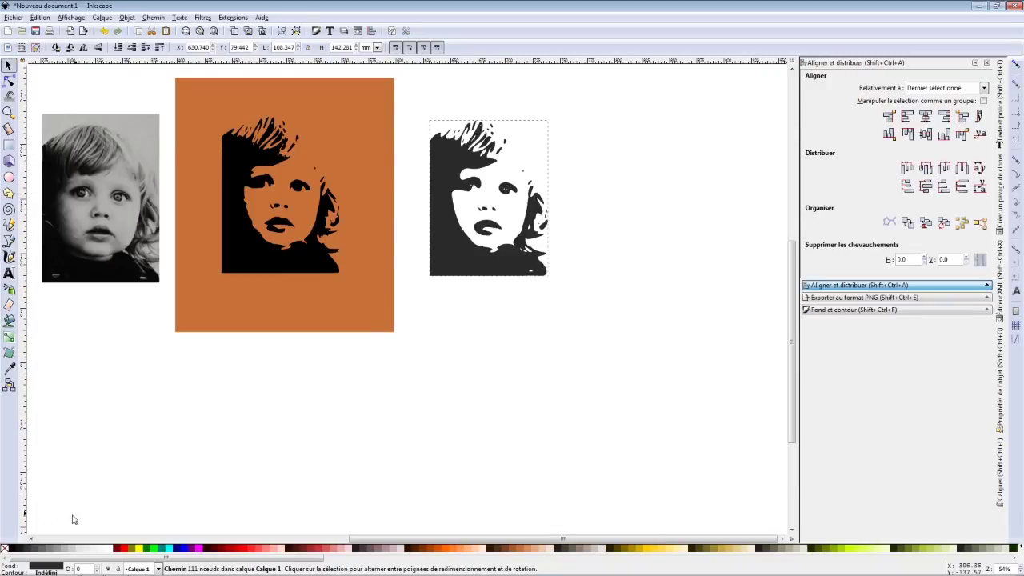
{"action": "left_click", "coordinate": [16, 548]}
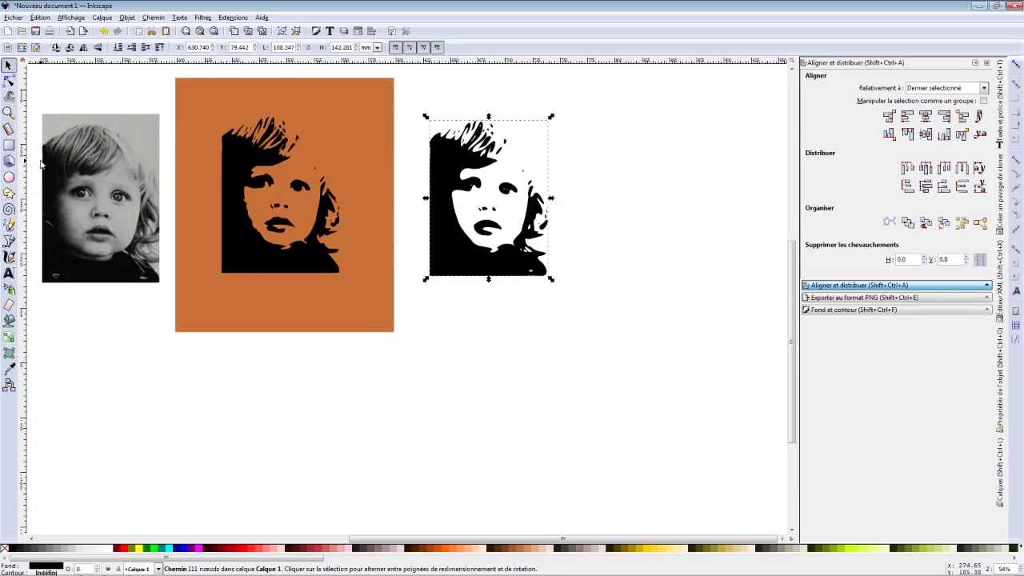
- Draw a tall 181.473 × 249.769 mm rectangle right of the traced portrait and fill it yellow
{"action": "left_click", "coordinate": [9, 144]}
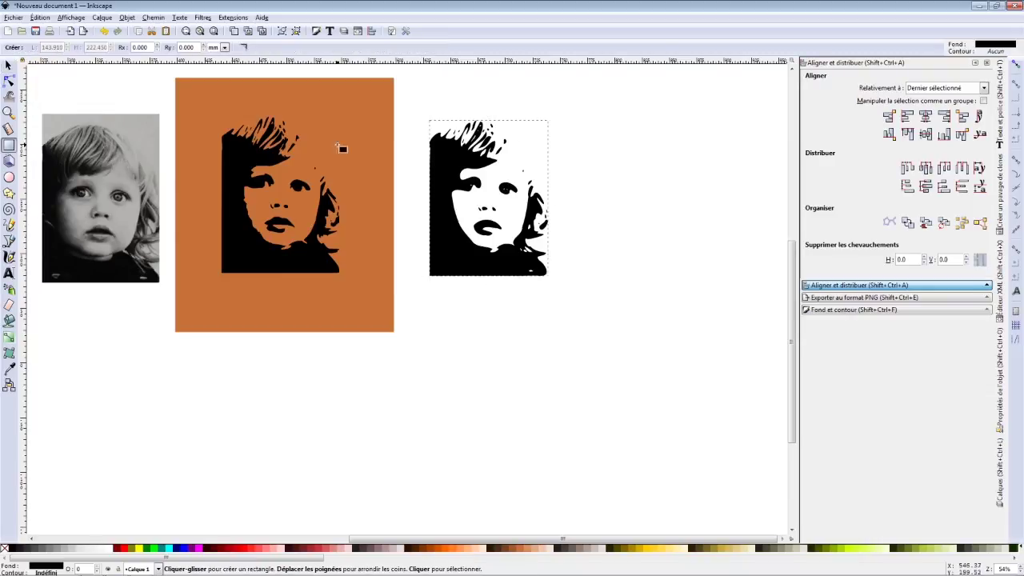
{"action": "left_click_drag", "start_coordinate": [566, 90], "coordinate": [765, 364]}
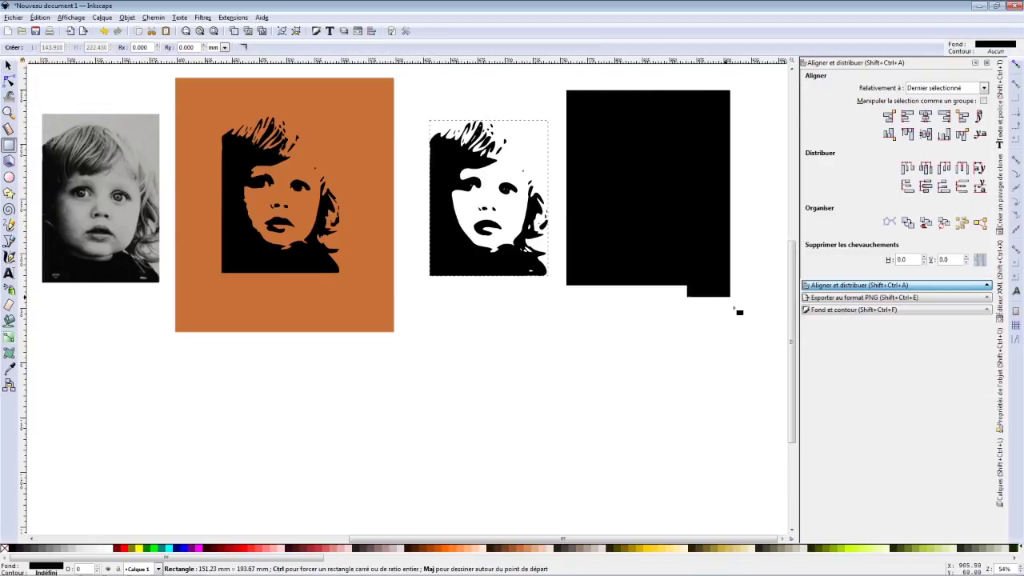
{"action": "left_click", "coordinate": [654, 548]}
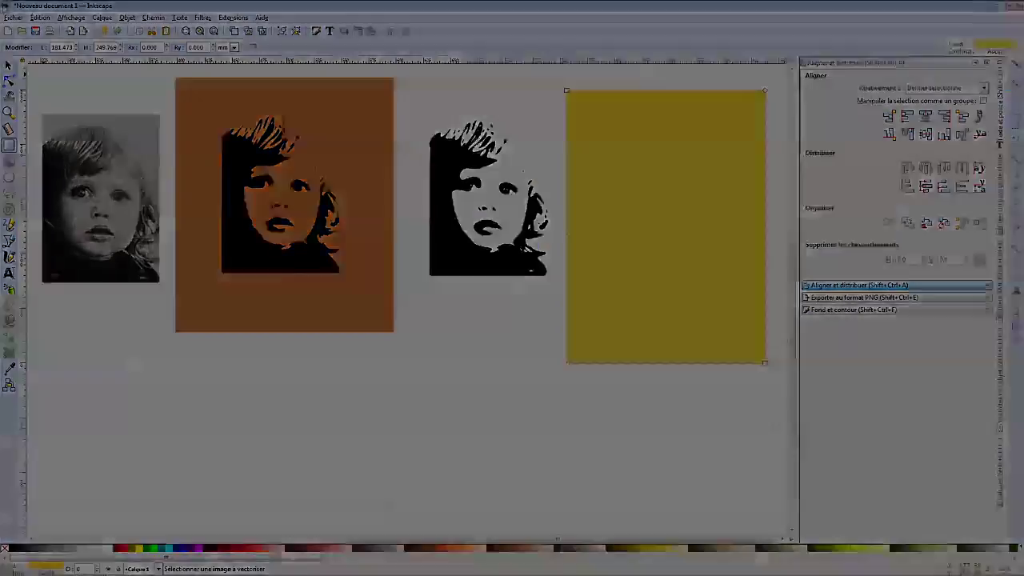